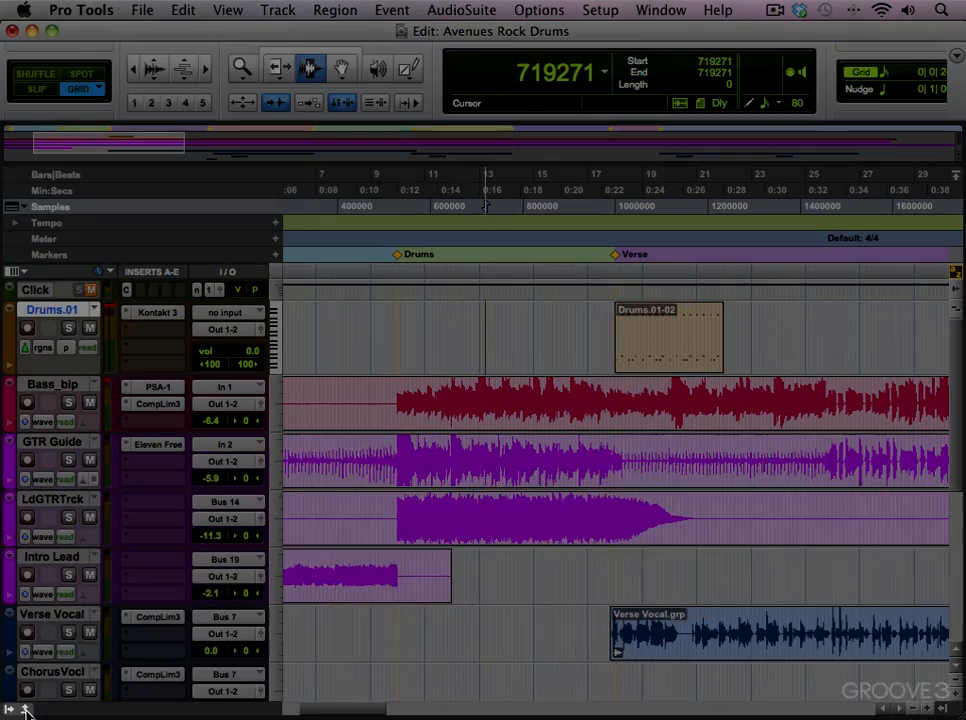
# - View the MIDI editor docked in the Edit window and in its own separate window, closing each one
pyautogui.click(26, 710)
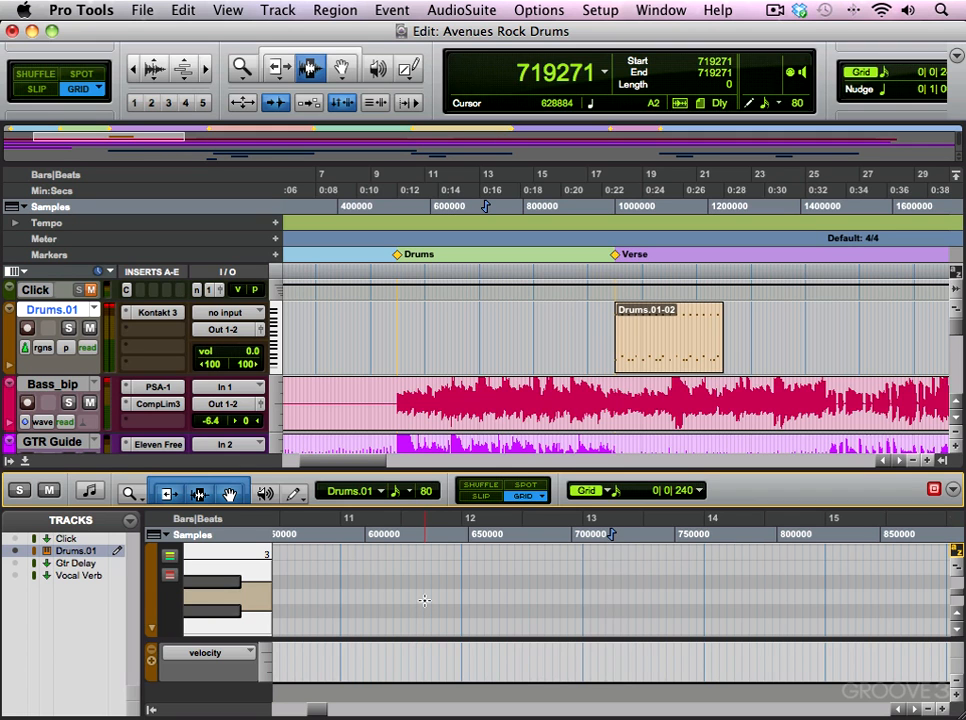
pyautogui.click(24, 462)
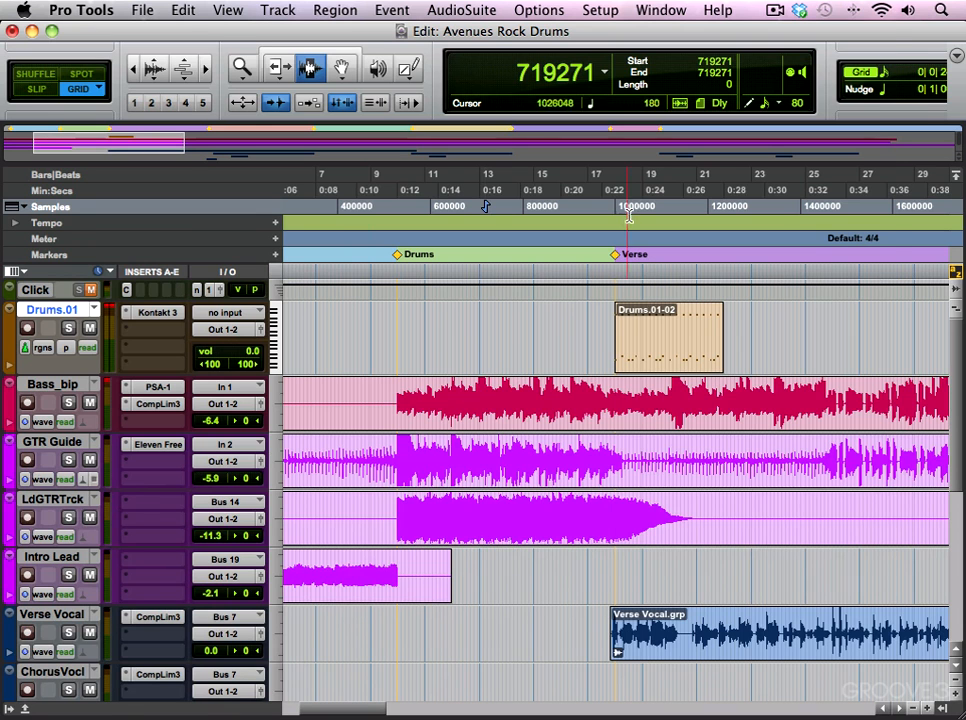
pyautogui.click(668, 10)
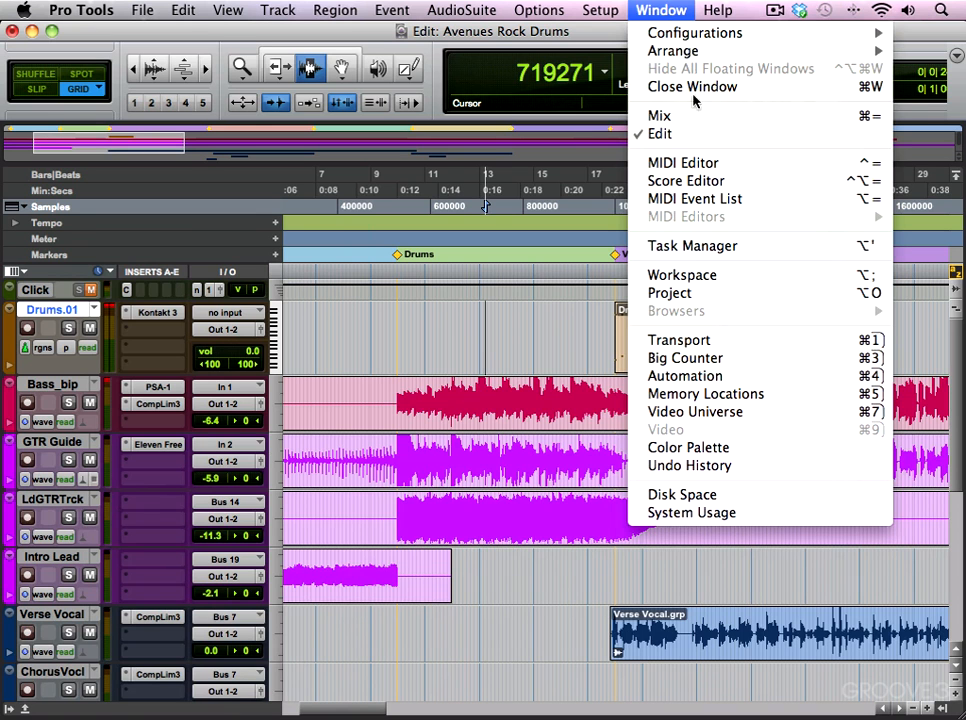
pyautogui.click(684, 163)
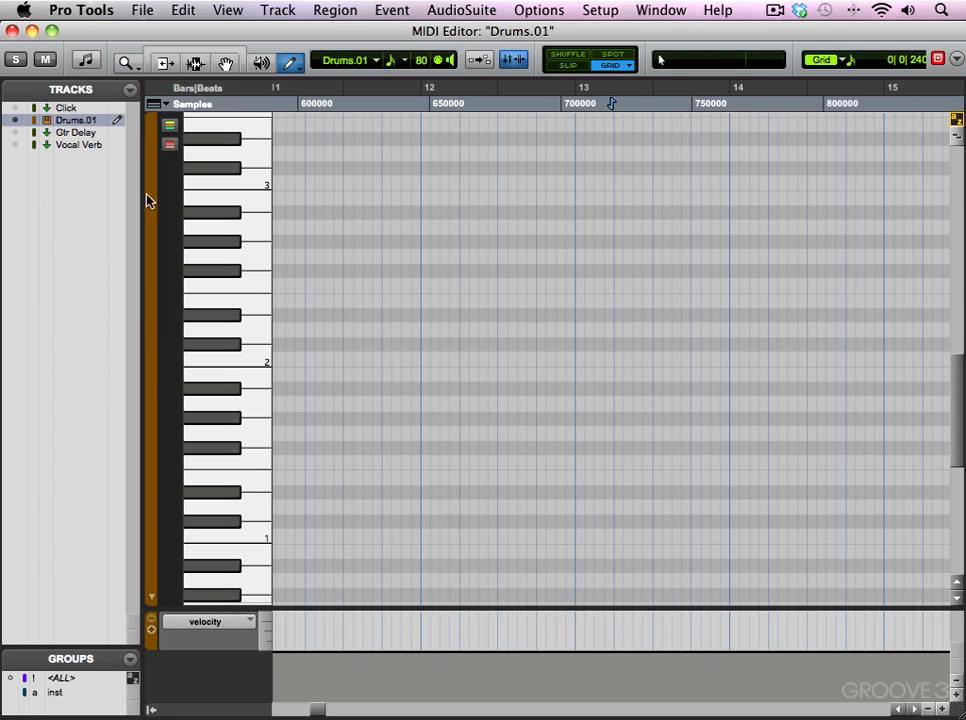
pyautogui.click(12, 31)
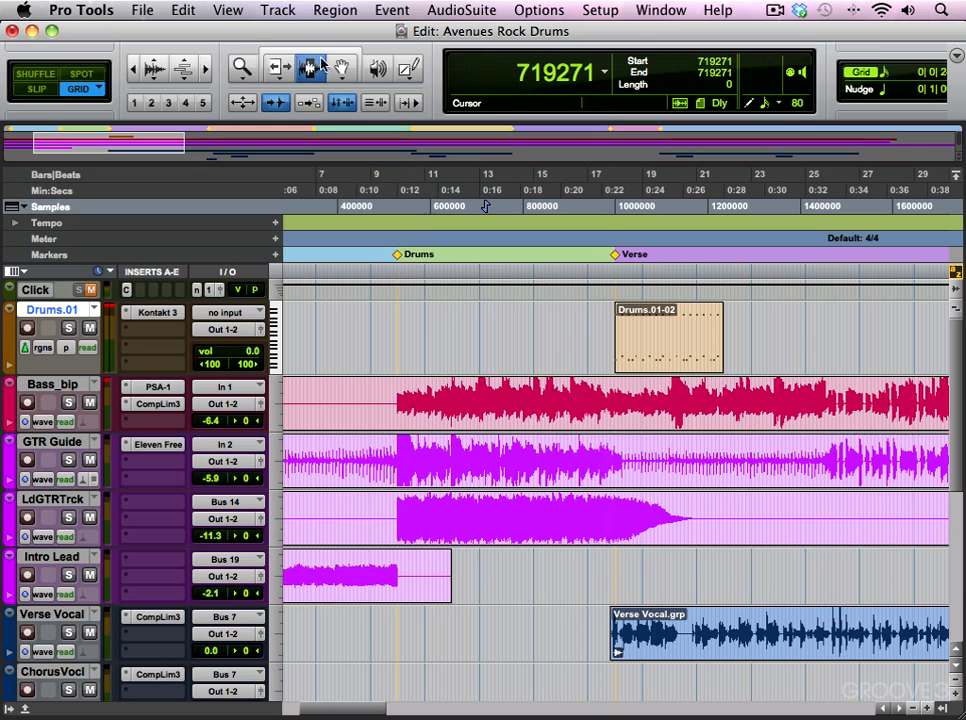
# - Select a short empty range on the Drums.01 track around bars 10 to 12 and open it in the MIDI Editor
pyautogui.moveTo(459, 309); pyautogui.dragTo(417, 318)
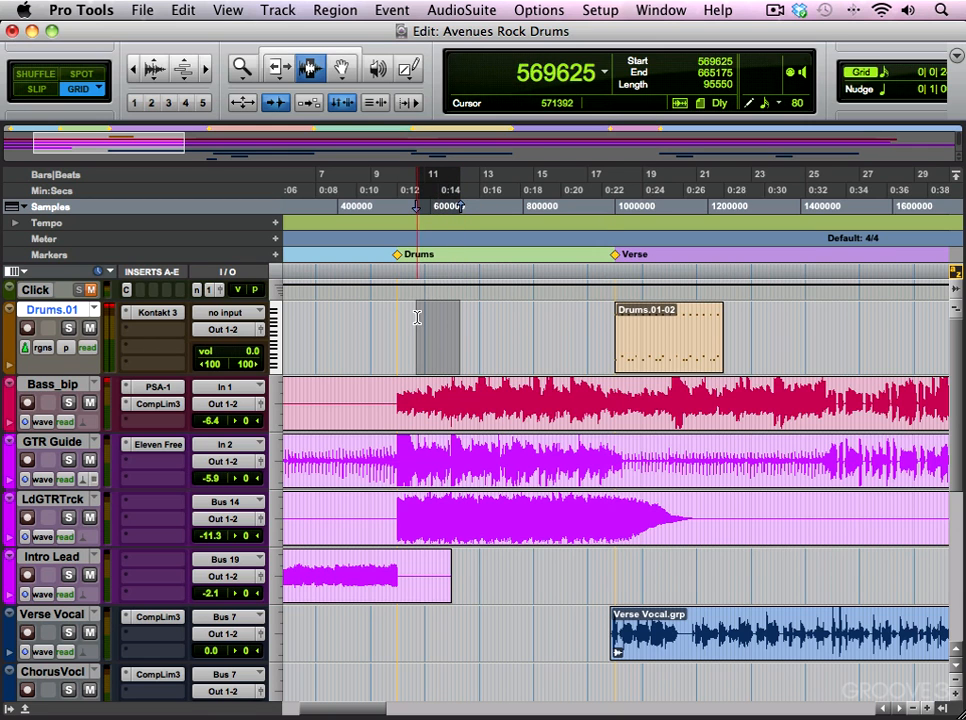
pyautogui.rightClick(443, 323)
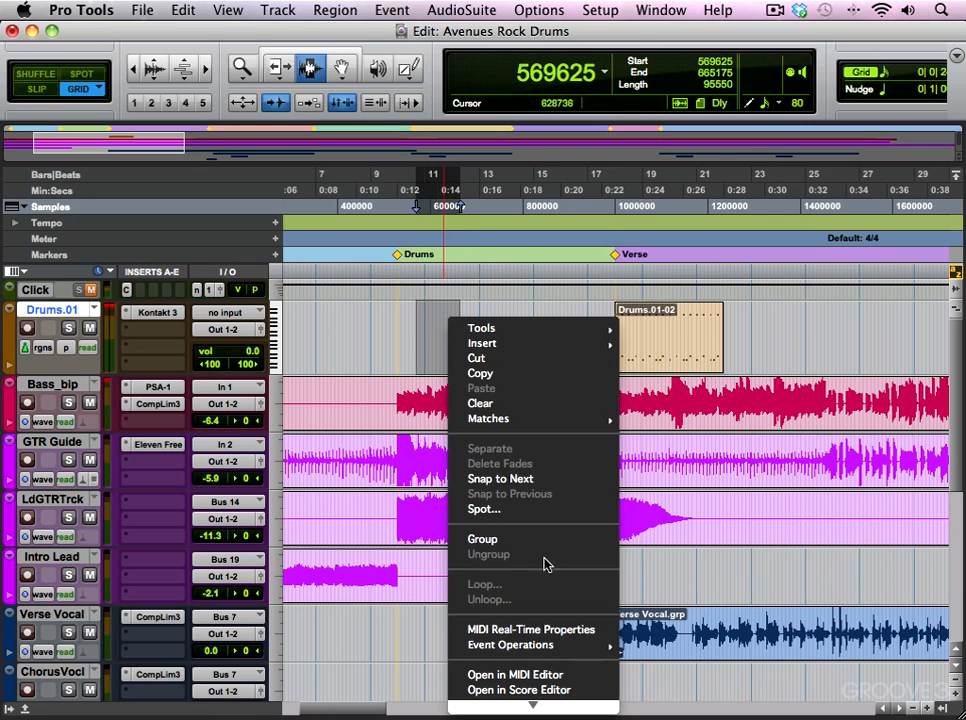
pyautogui.click(553, 676)
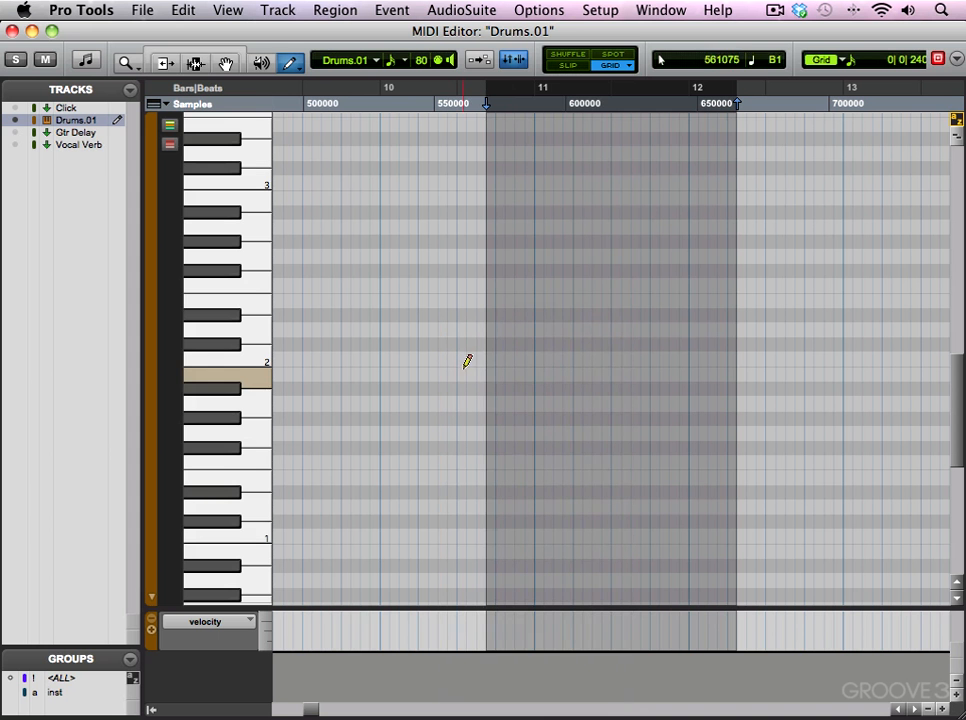
# - With the Free Hand Pencil tool, draw five 1/16 notes on G2, spaced an eighth note apart from beat 2 of bar 10
pyautogui.click(286, 62)
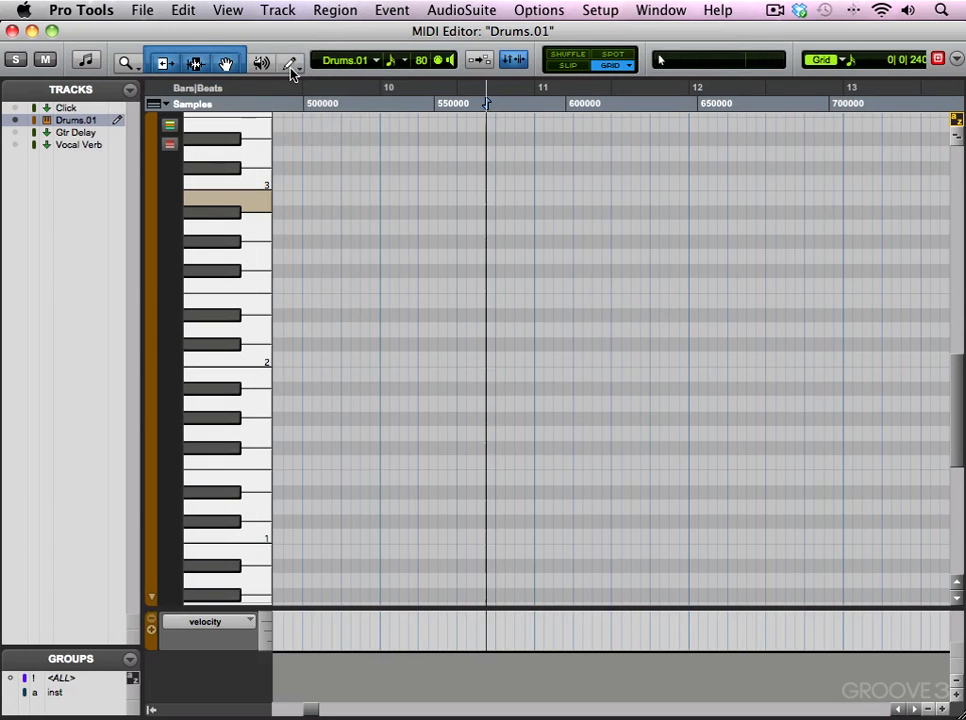
pyautogui.click(290, 64)
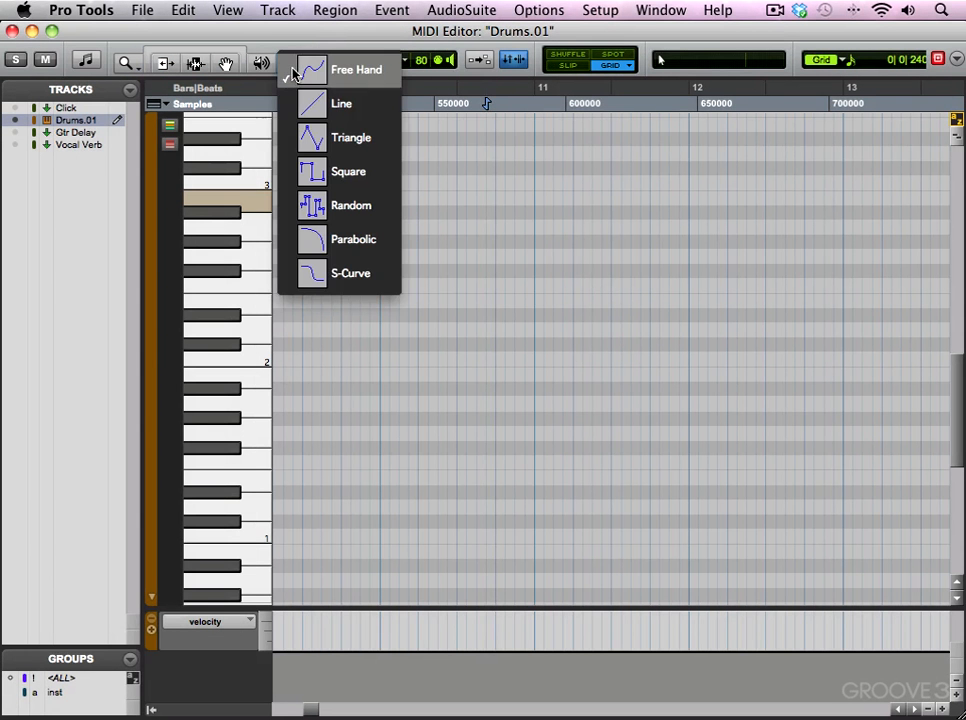
pyautogui.click(290, 62)
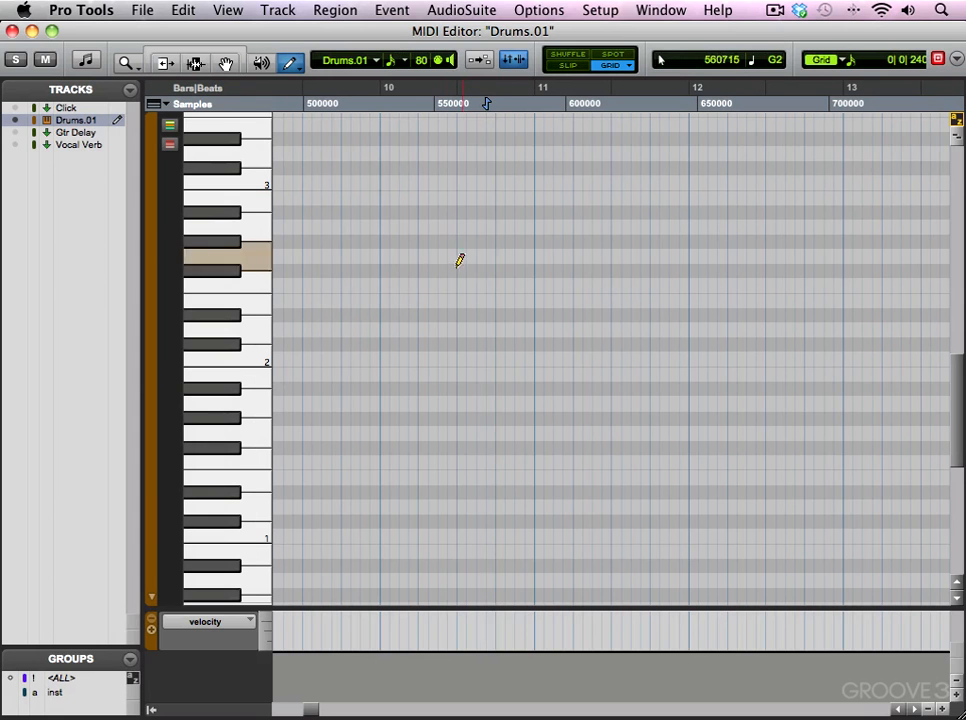
pyautogui.click(423, 257)
pyautogui.click(442, 257)
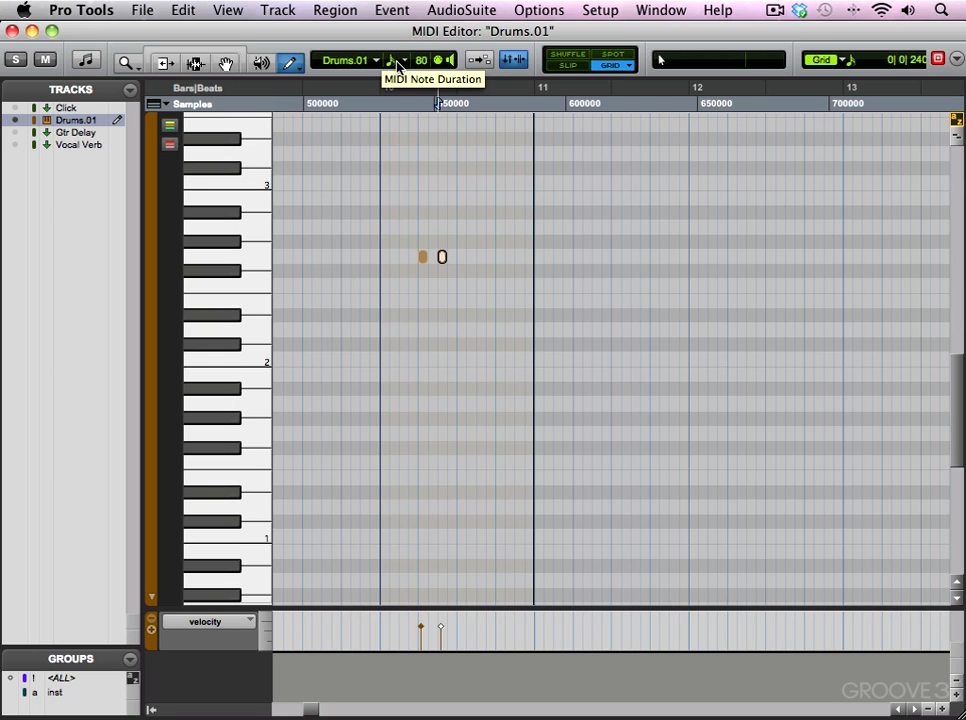
pyautogui.click(462, 256)
pyautogui.click(481, 256)
pyautogui.click(500, 256)
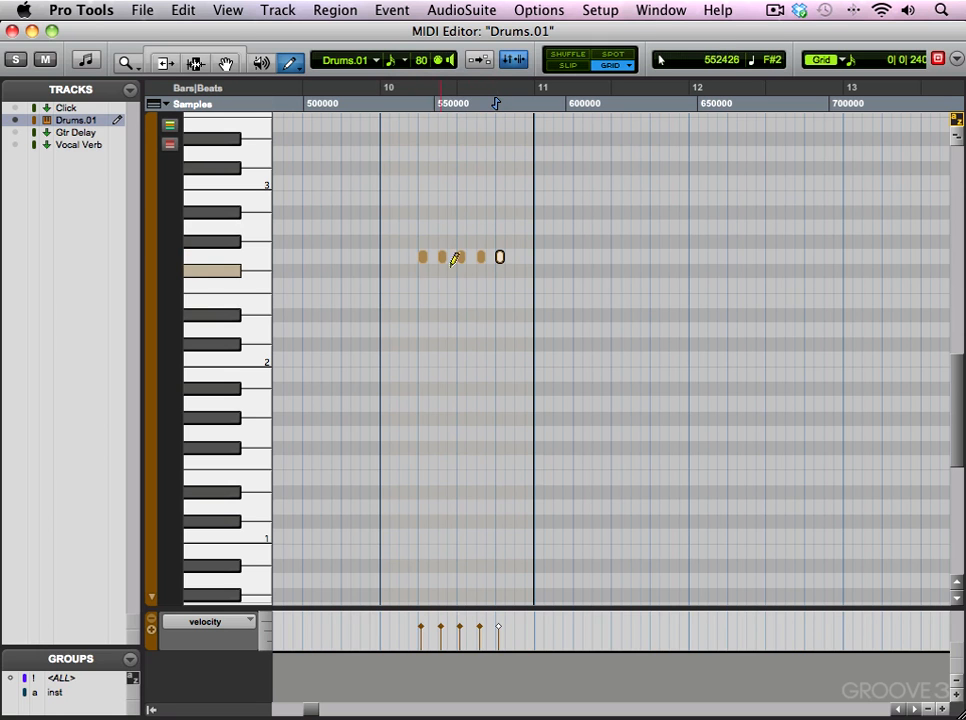
# - Draw a 1/4 note on G2 at beat 2 of bar 11 and return the default note duration to 1/16
pyautogui.click(392, 60)
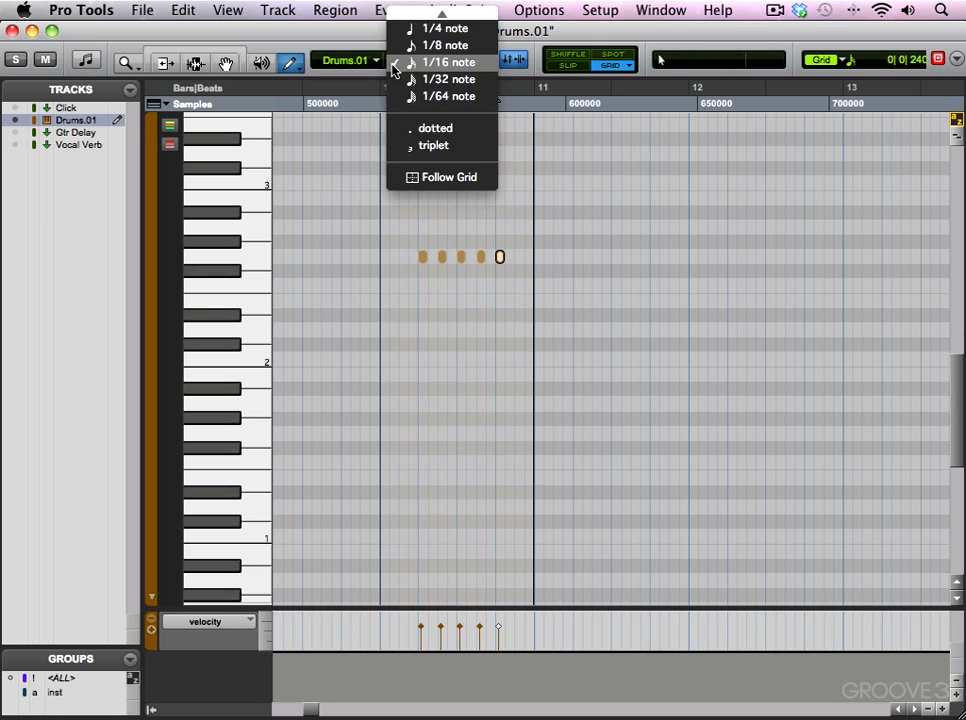
pyautogui.click(410, 28)
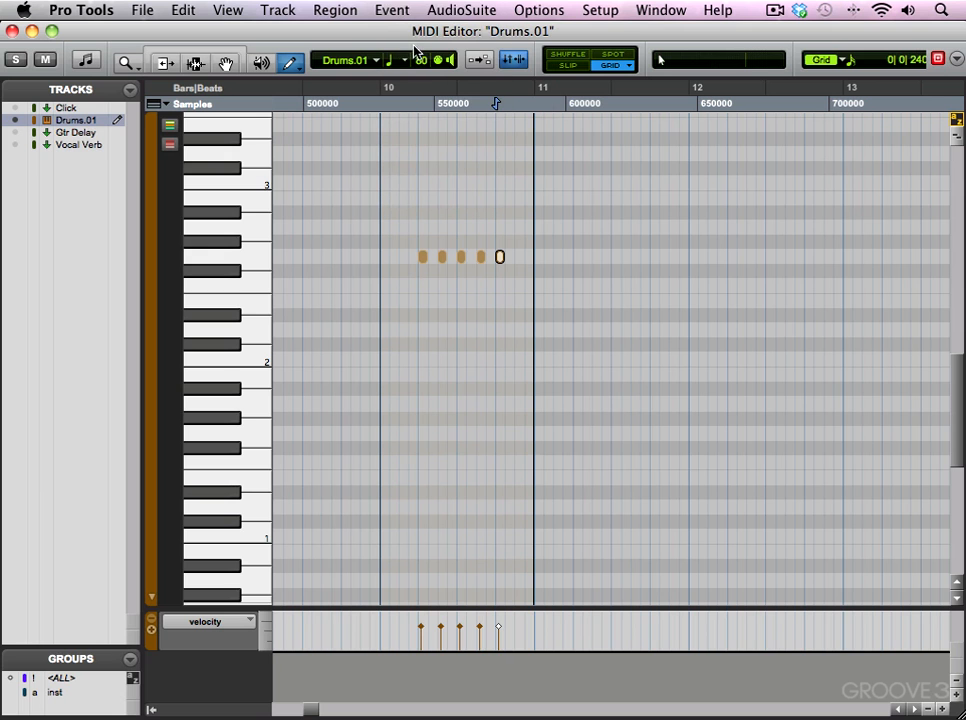
pyautogui.click(577, 257)
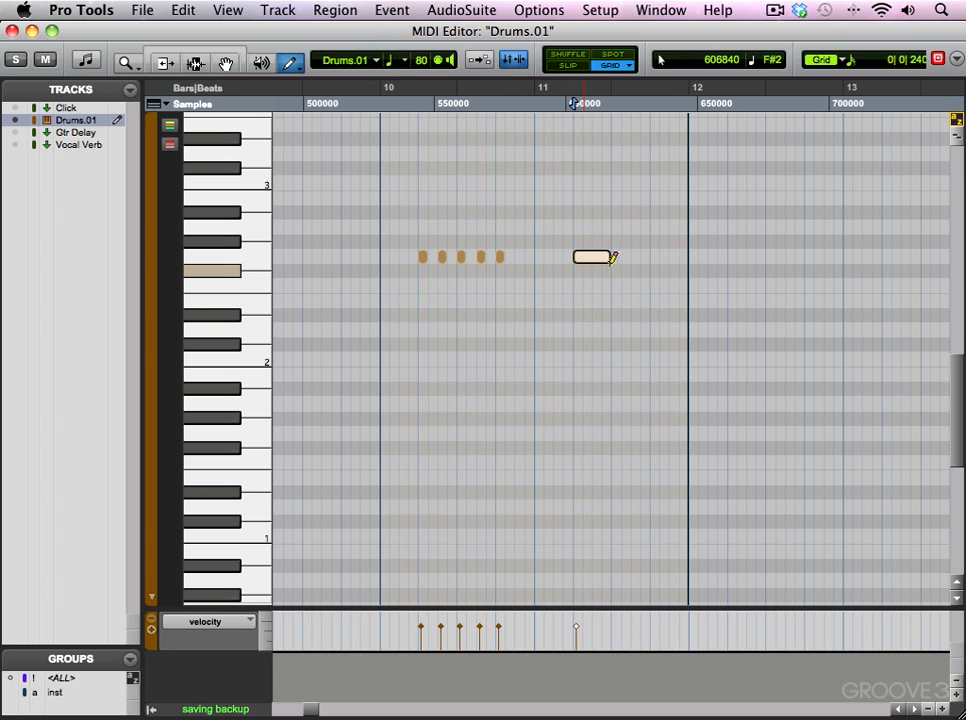
pyautogui.click(392, 60)
pyautogui.click(410, 78)
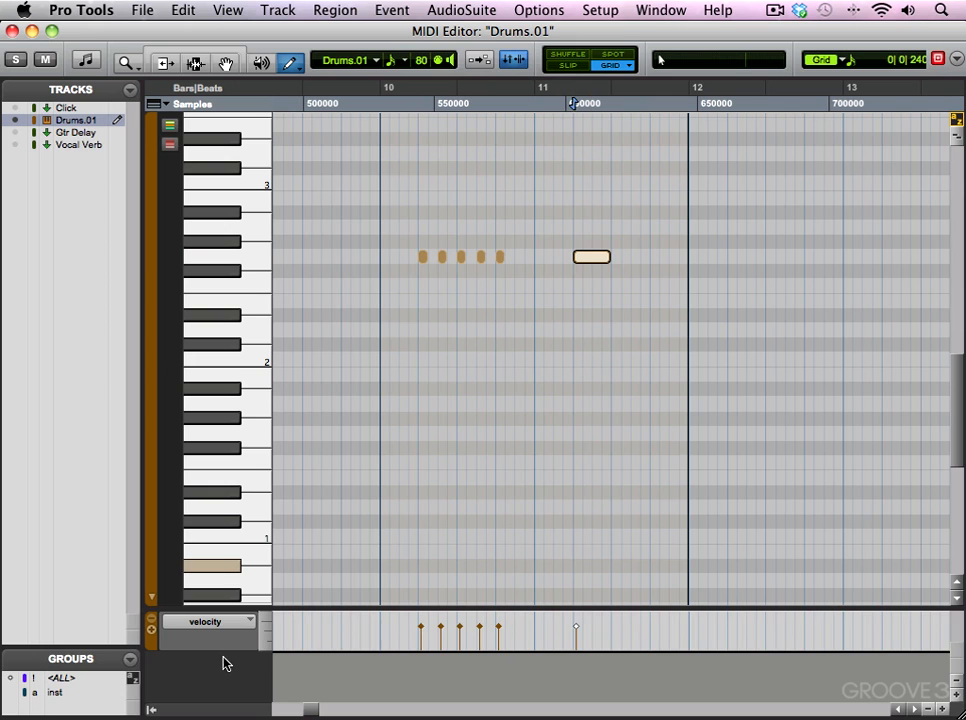
# - Inspect the velocity stalks of the first two notes, view the MIDI pan lane, and switch the lane back to velocity
pyautogui.click(424, 632)
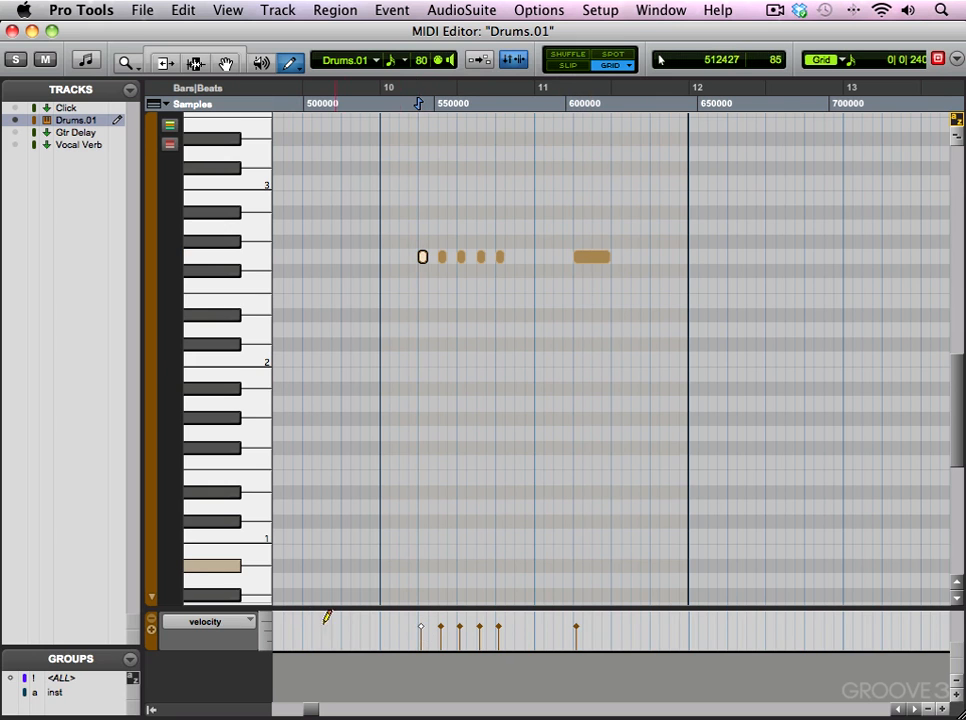
pyautogui.click(443, 630)
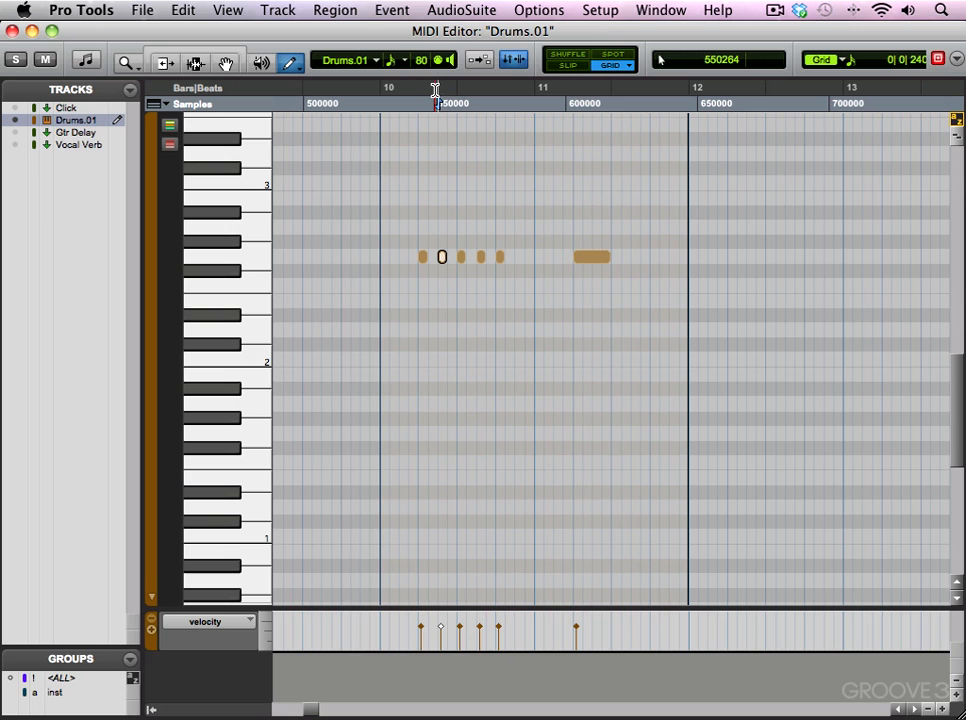
pyautogui.click(252, 624)
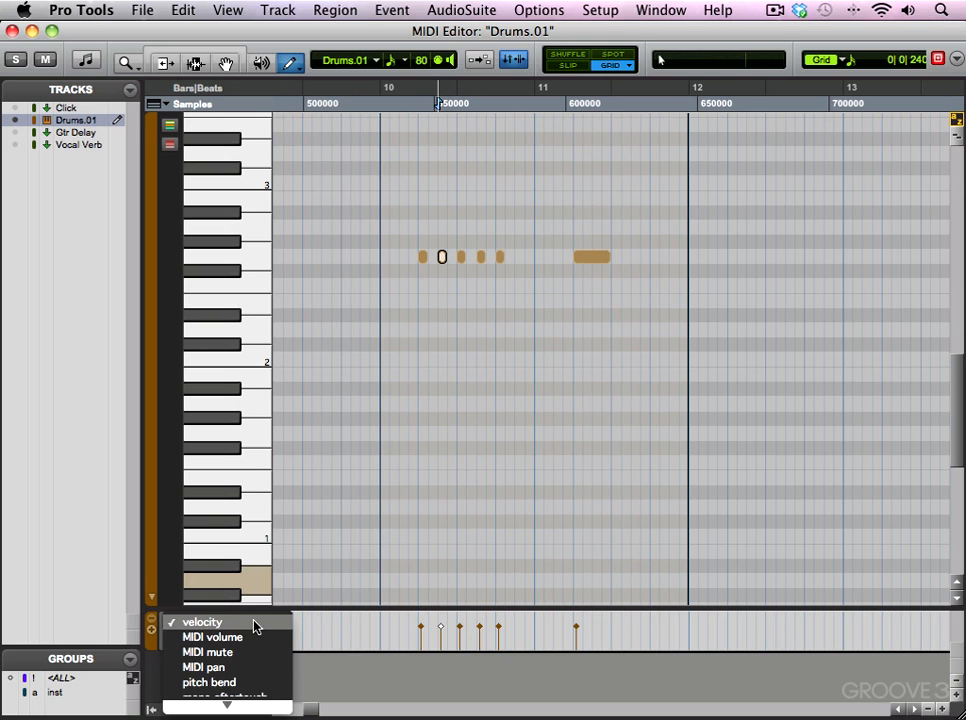
pyautogui.click(248, 670)
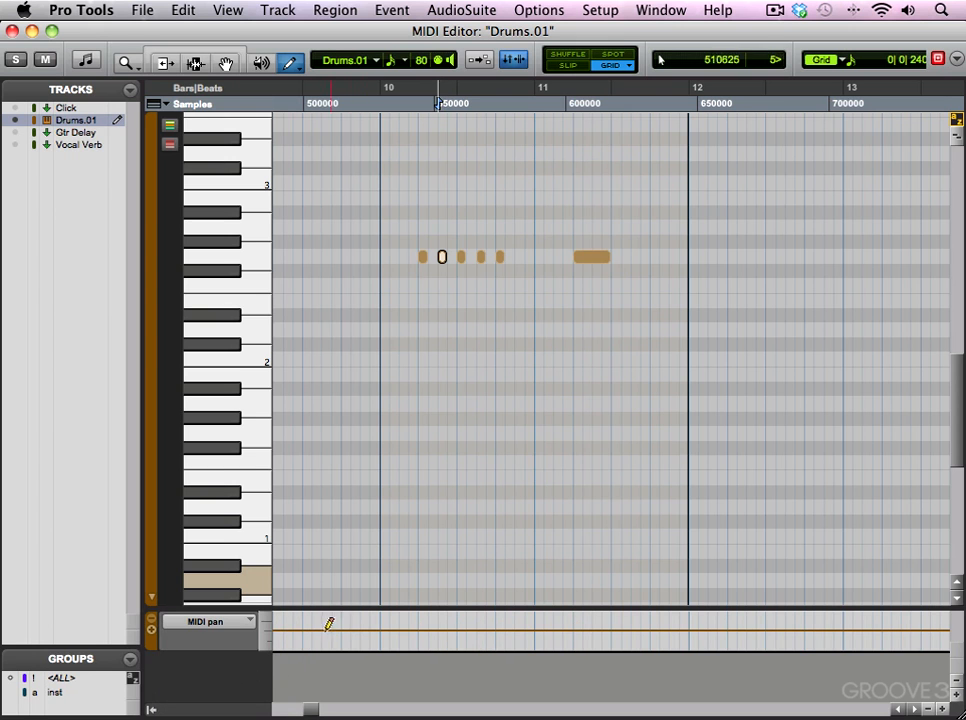
pyautogui.click(252, 622)
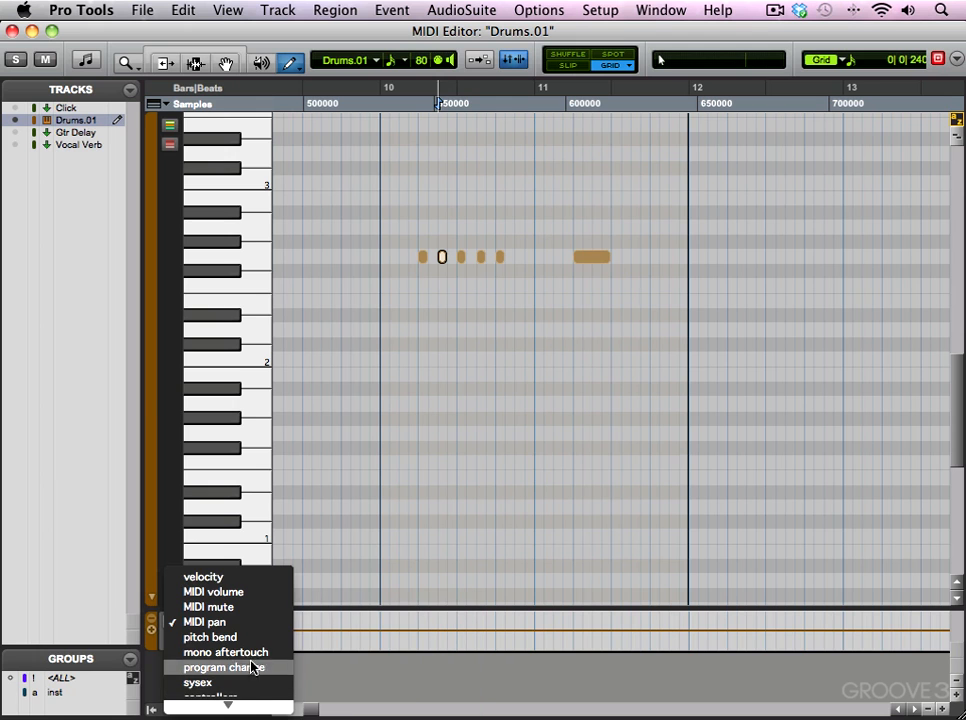
pyautogui.click(251, 580)
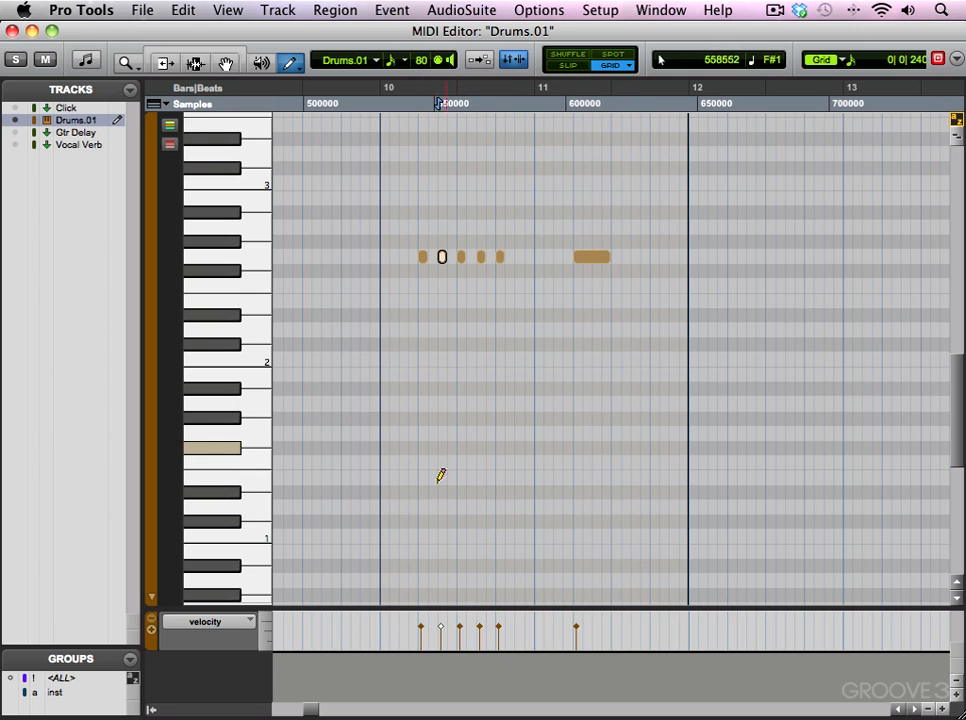
# - Draw three 1/16 notes on C1 and three on D1, alternating between them from beat 2 of bar 10
pyautogui.click(421, 536)
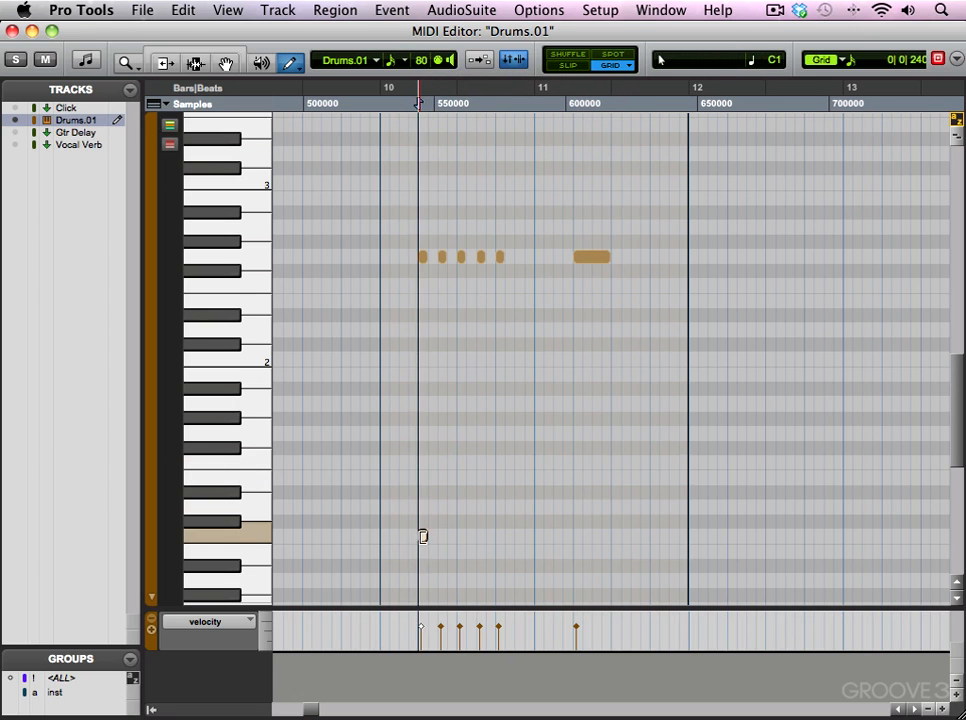
pyautogui.click(432, 506)
pyautogui.click(461, 536)
pyautogui.click(471, 506)
pyautogui.click(500, 536)
pyautogui.click(519, 507)
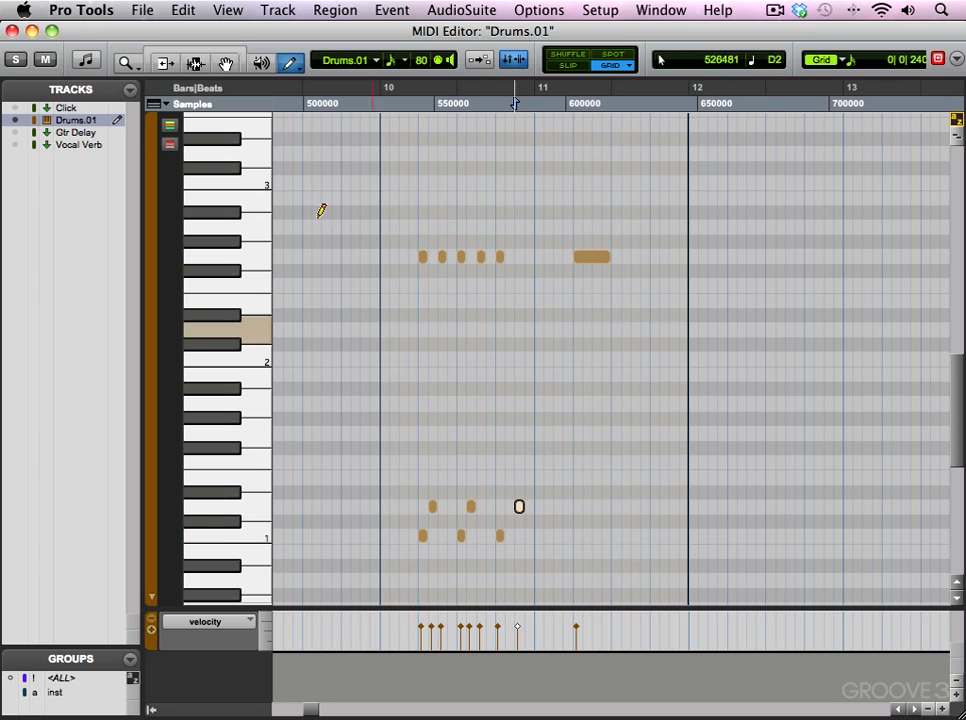
# - Select all the drawn notes with the Grabber tool, and close the MIDI Editor
pyautogui.click(225, 63)
pyautogui.moveTo(396, 204); pyautogui.dragTo(686, 564)
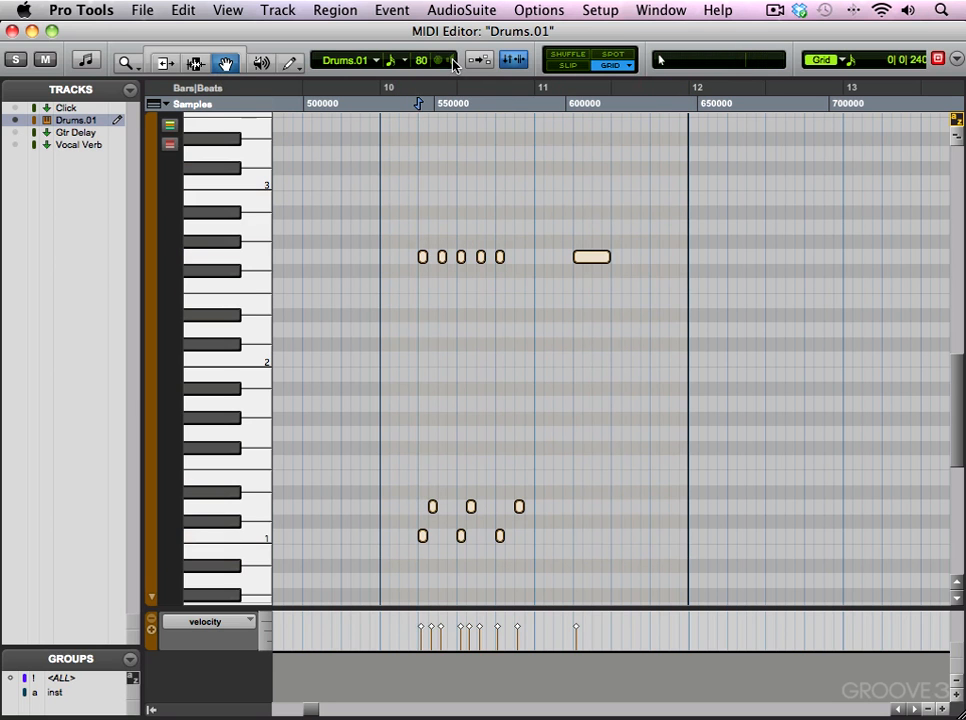
pyautogui.moveTo(414, 211); pyautogui.dragTo(688, 562)
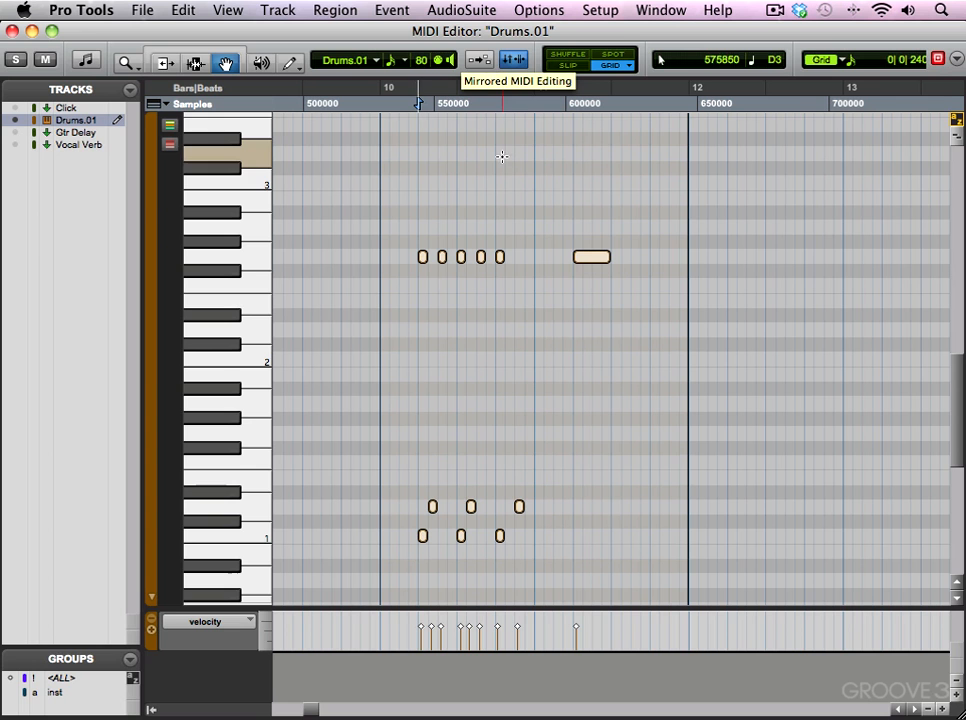
pyautogui.click(12, 31)
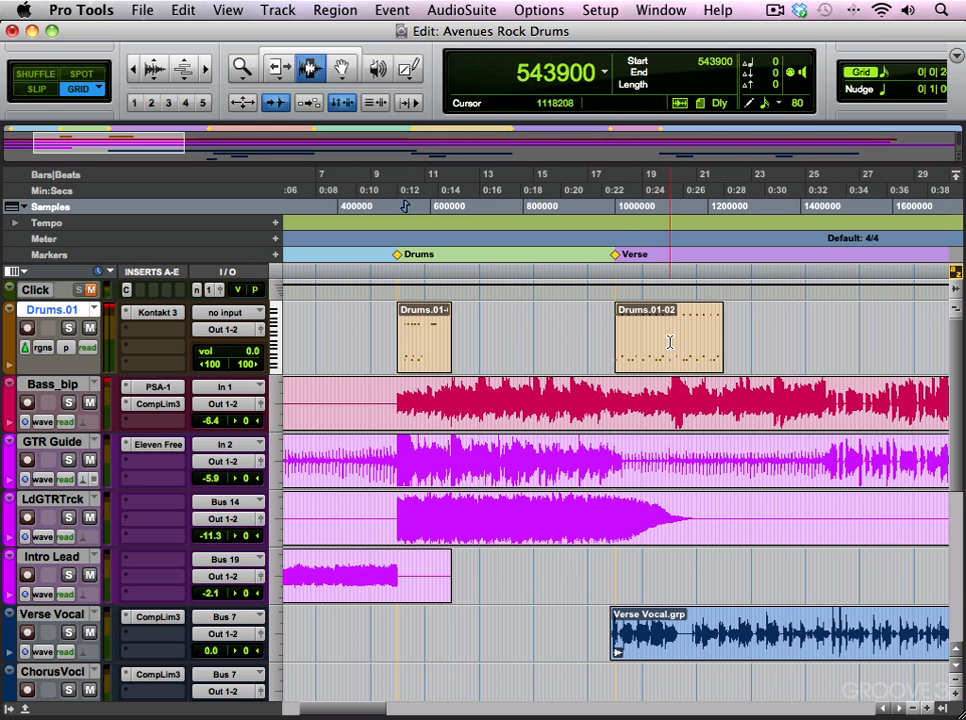
# - Duplicate the Drums.01-02 region at the Verse marker and move the copy to start at bar 27
pyautogui.click(613, 330)
pyautogui.moveTo(613, 330); pyautogui.dragTo(693, 330)
pyautogui.click(697, 346)
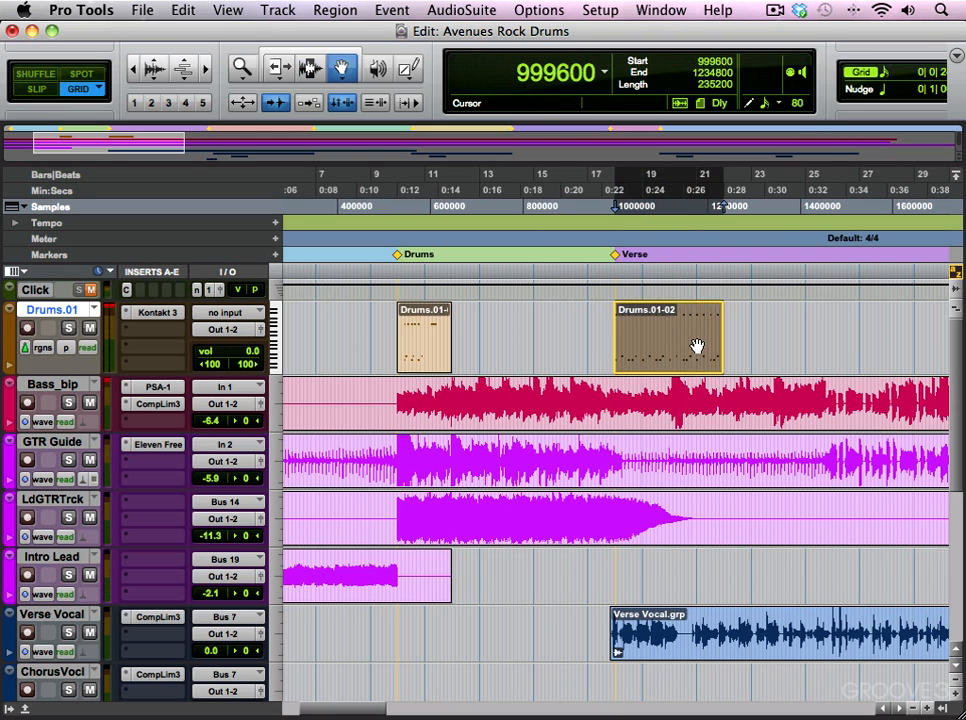
pyautogui.press('super+d')
pyautogui.moveTo(744, 341); pyautogui.dragTo(897, 334)
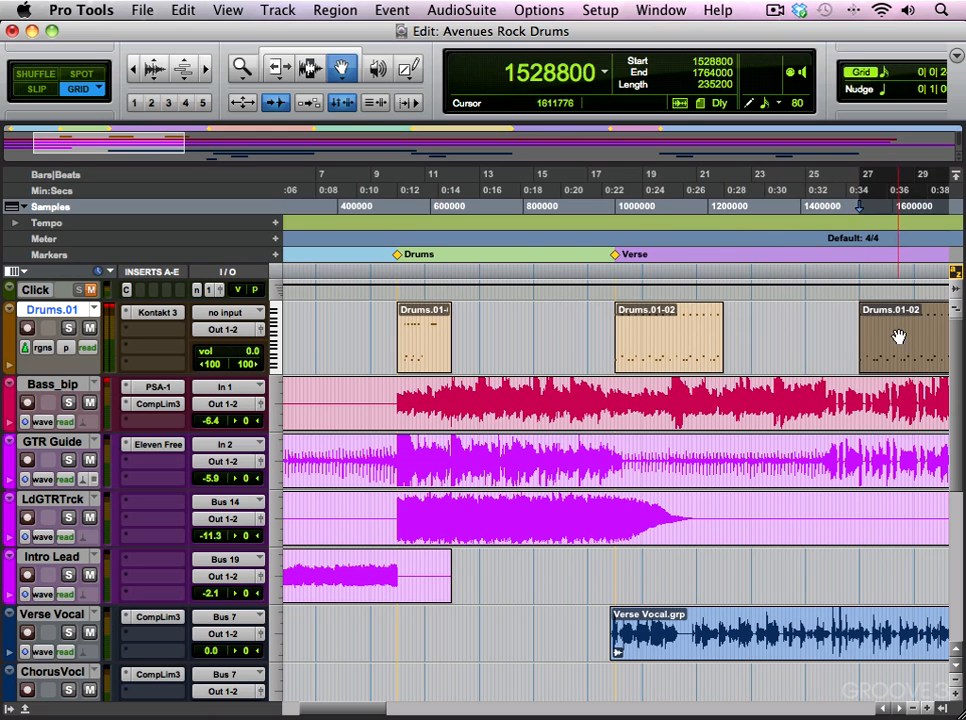
# - Open the bar 18 Drums.01-02 region in the MIDI Editor and, with Mirrored MIDI Editing on, copy all its notes an eighth note later
pyautogui.doubleClick(668, 344)
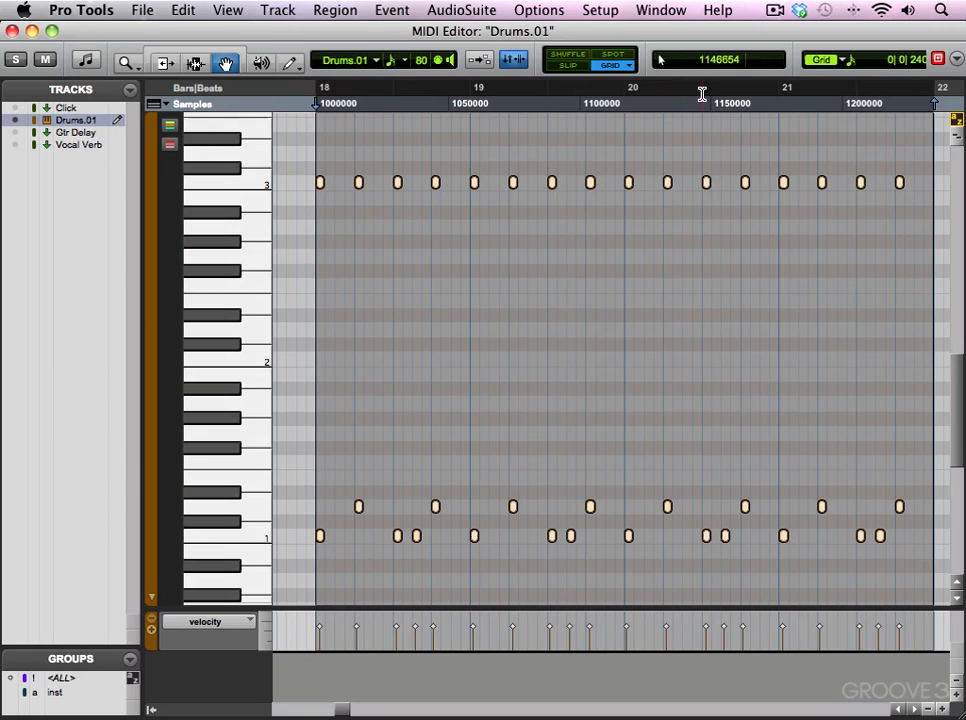
pyautogui.click(478, 61)
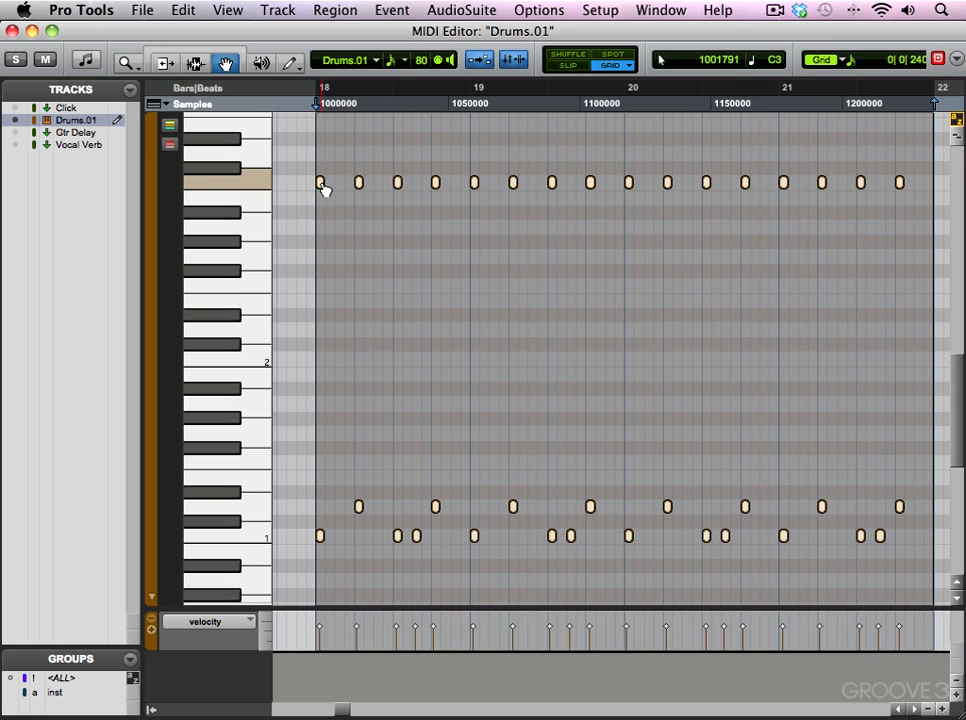
pyautogui.moveTo(320, 185); pyautogui.dragTo(339, 188)
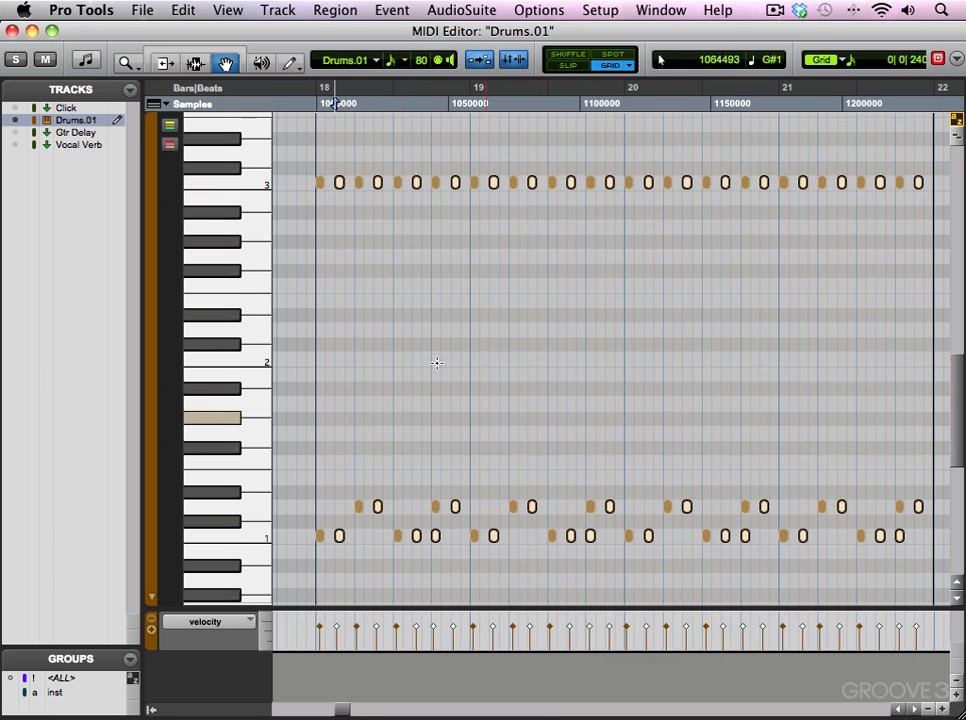
# - Return to the Edit window and select the Drums.01-02 copy at bar 27
pyautogui.click(12, 31)
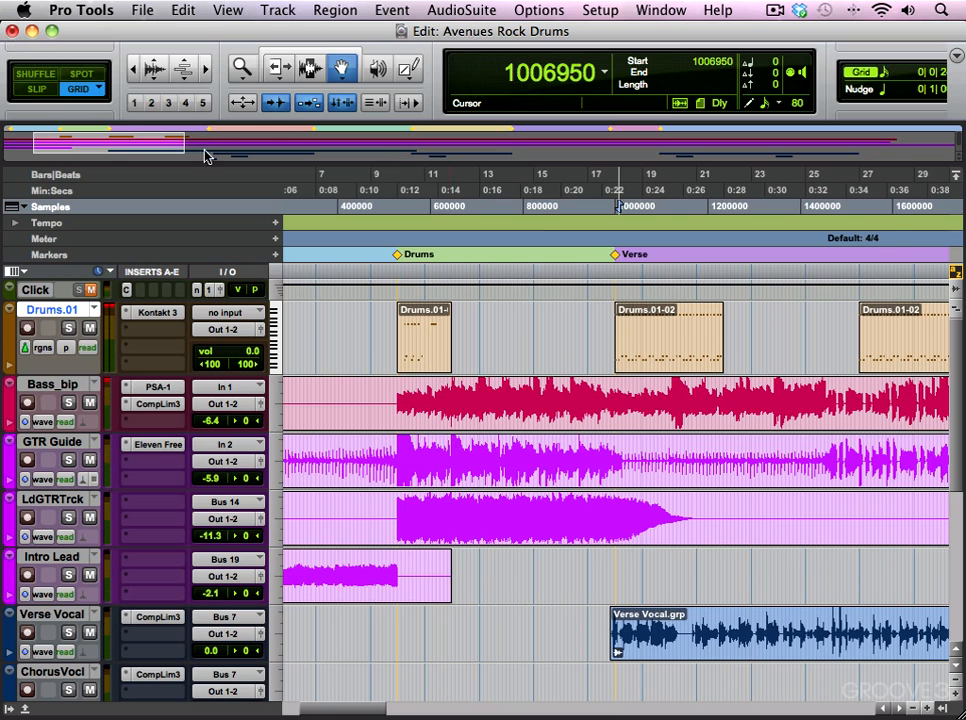
pyautogui.click(909, 345)
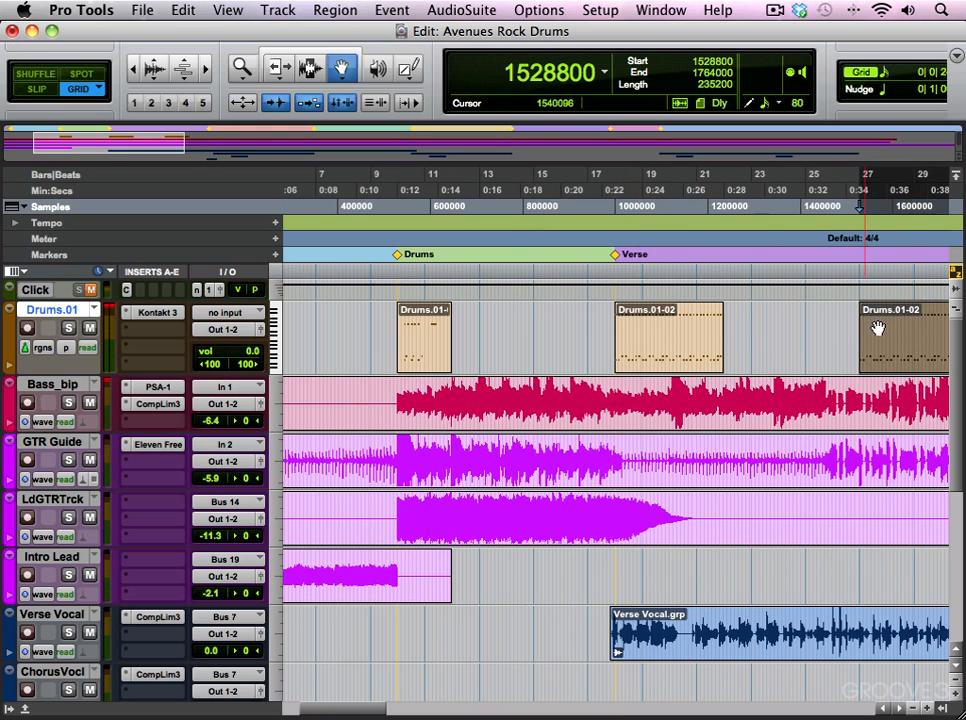
# - Open the bar 27 Drums.01-02 region in the MIDI Editor, delete its C1 and D1 notes in bar 27, and close the editor
pyautogui.doubleClick(888, 341)
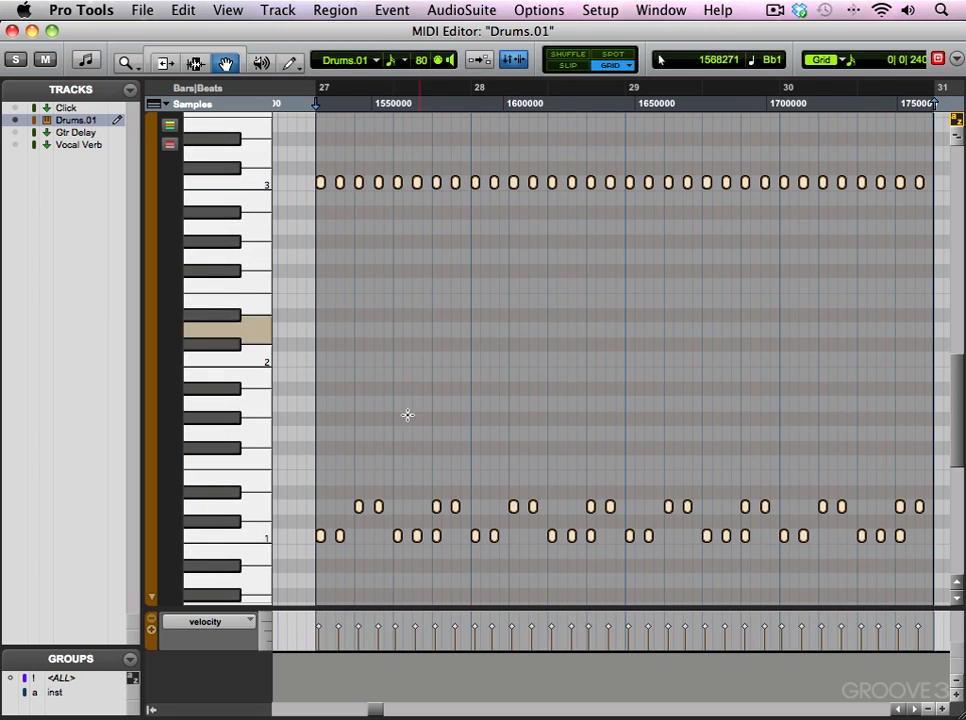
pyautogui.moveTo(316, 437); pyautogui.dragTo(457, 558)
pyautogui.press('Delete')
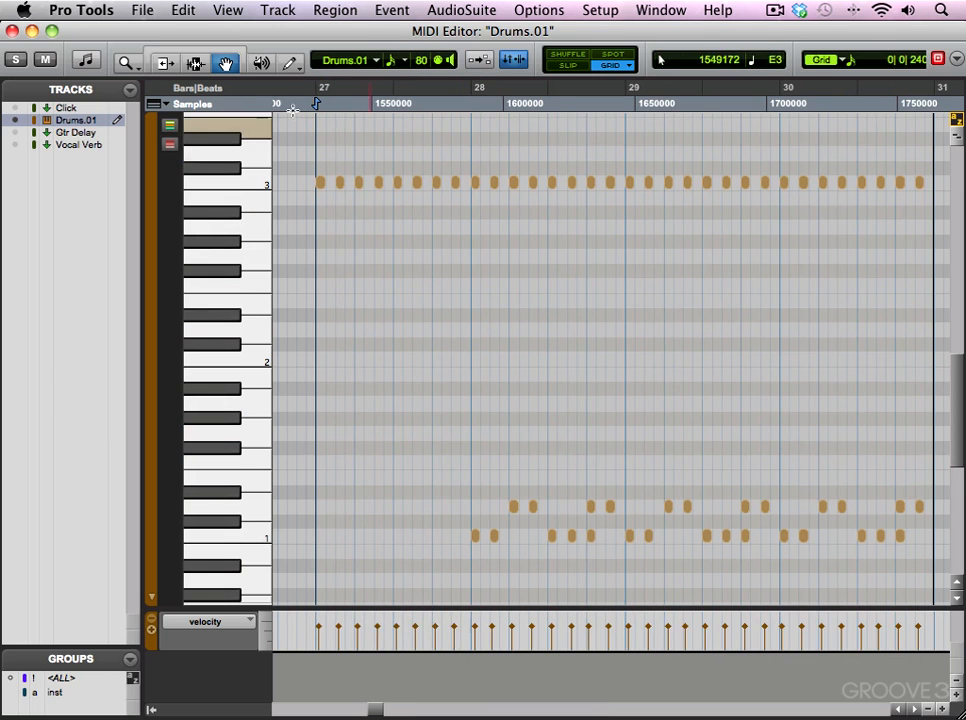
pyautogui.click(13, 32)
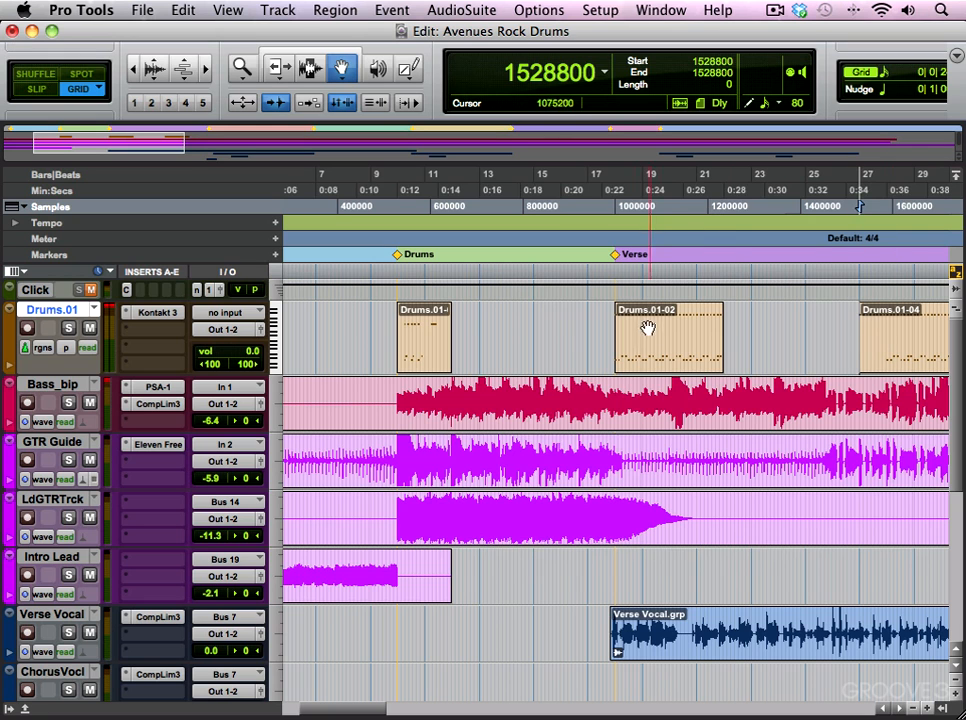
# - Open the bar 18 Drums.01-02 region in the MIDI Editor and turn on Link Timeline and Edit Selection
pyautogui.click(643, 333)
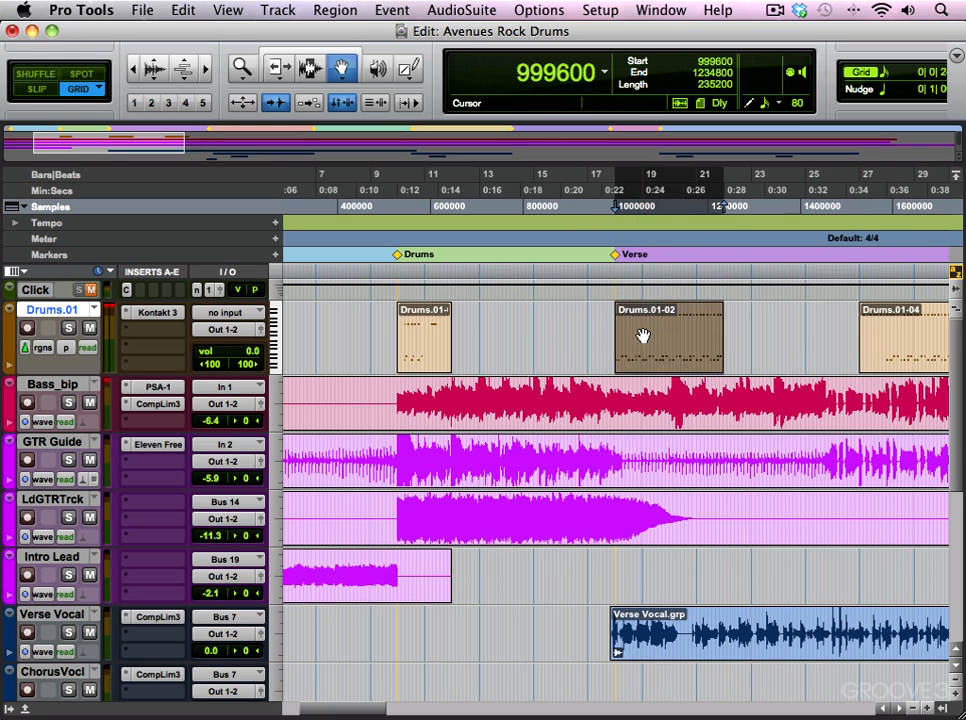
pyautogui.doubleClick(643, 336)
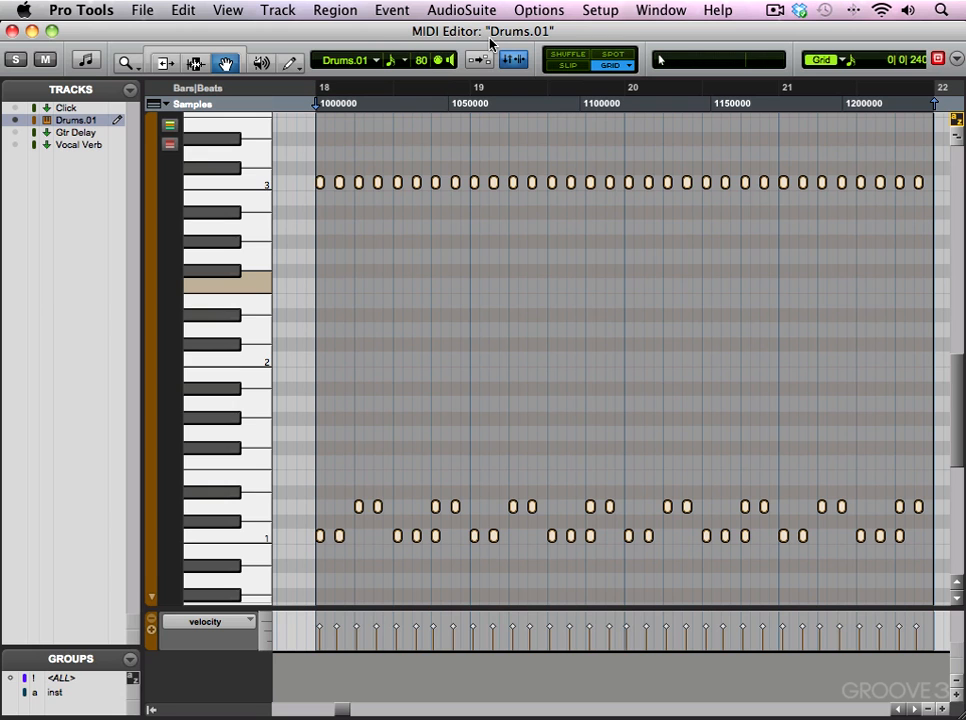
pyautogui.click(485, 62)
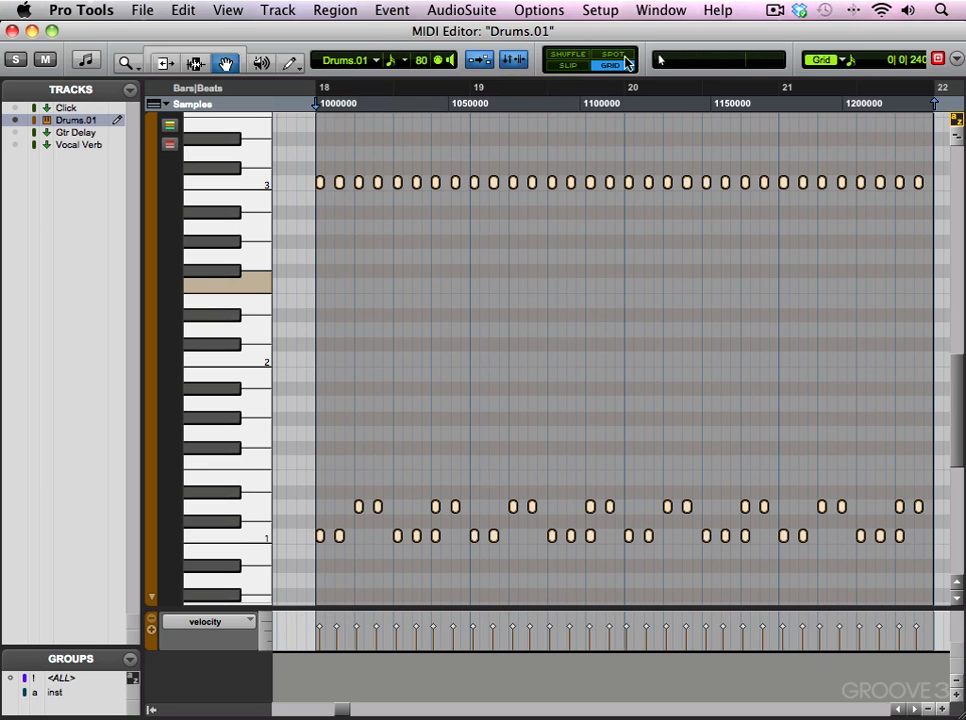
# - In Grid mode, draw an E2 note at the start of bar 20 and D2 notes on its second and third beats
pyautogui.press('F3')
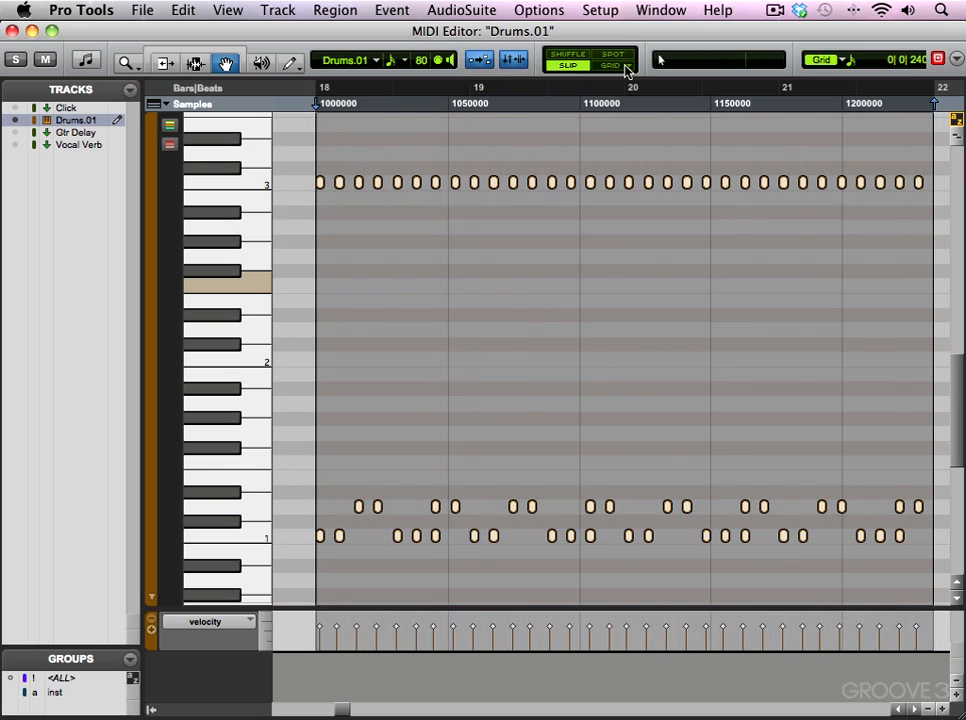
pyautogui.click(624, 66)
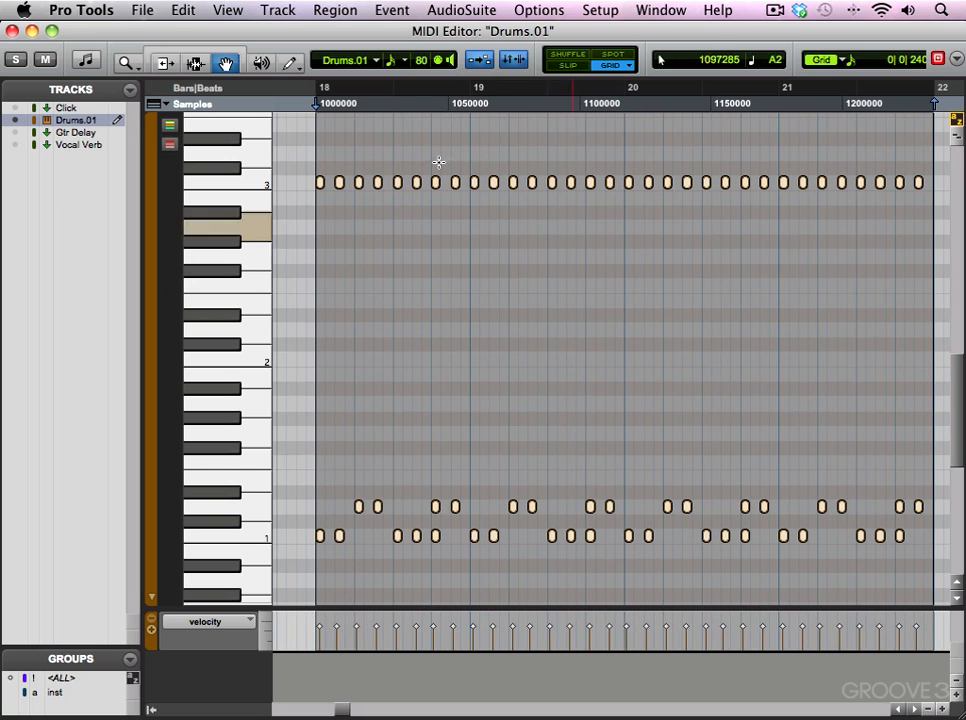
pyautogui.click(292, 63)
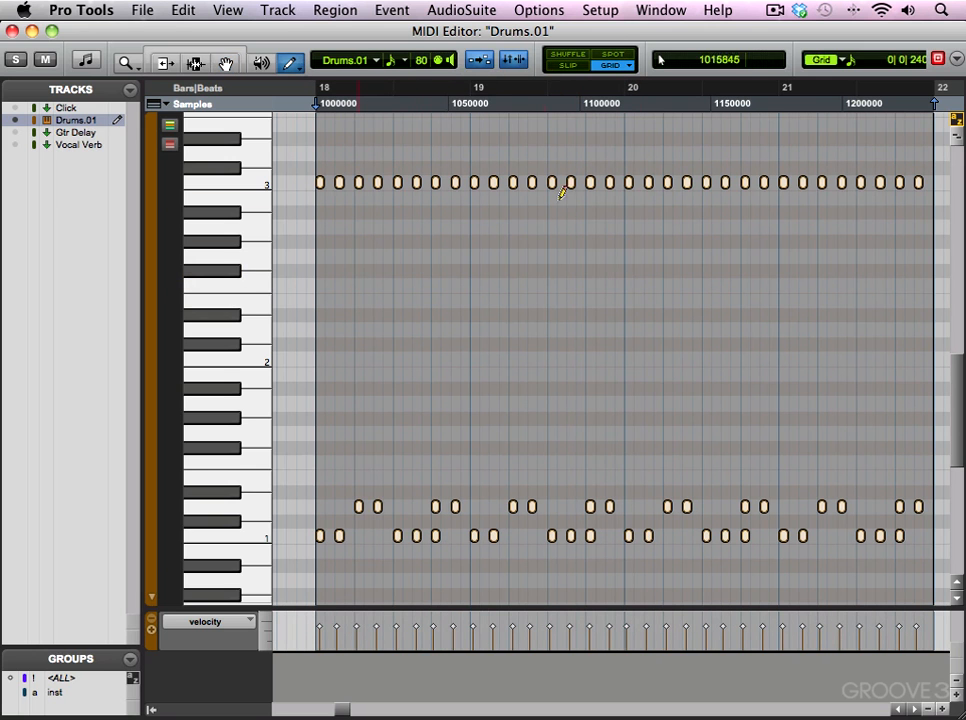
pyautogui.click(629, 301)
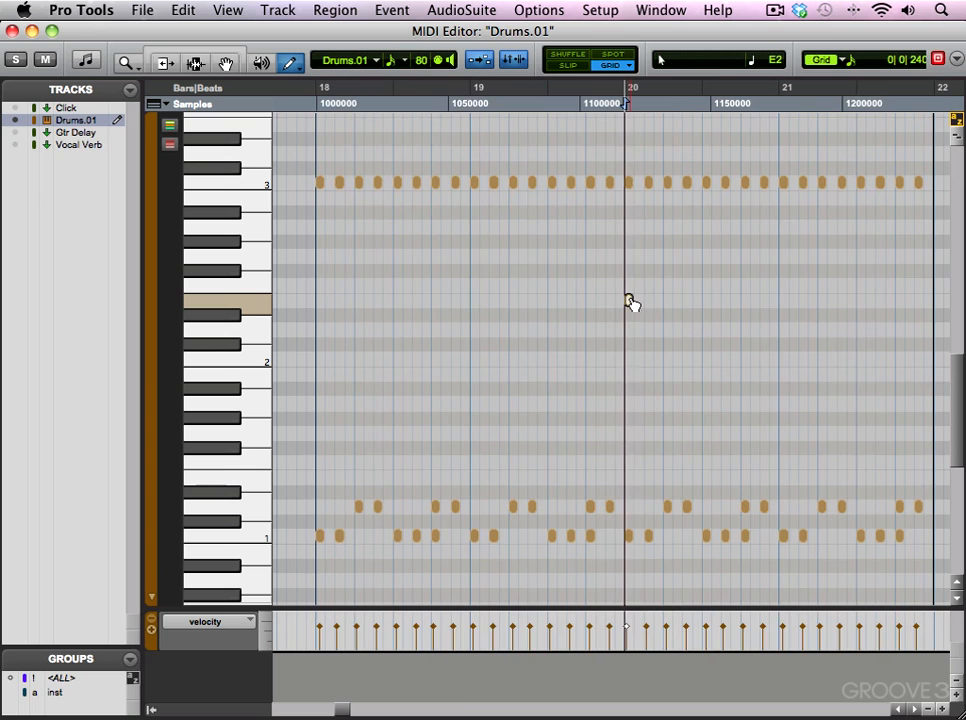
pyautogui.click(667, 330)
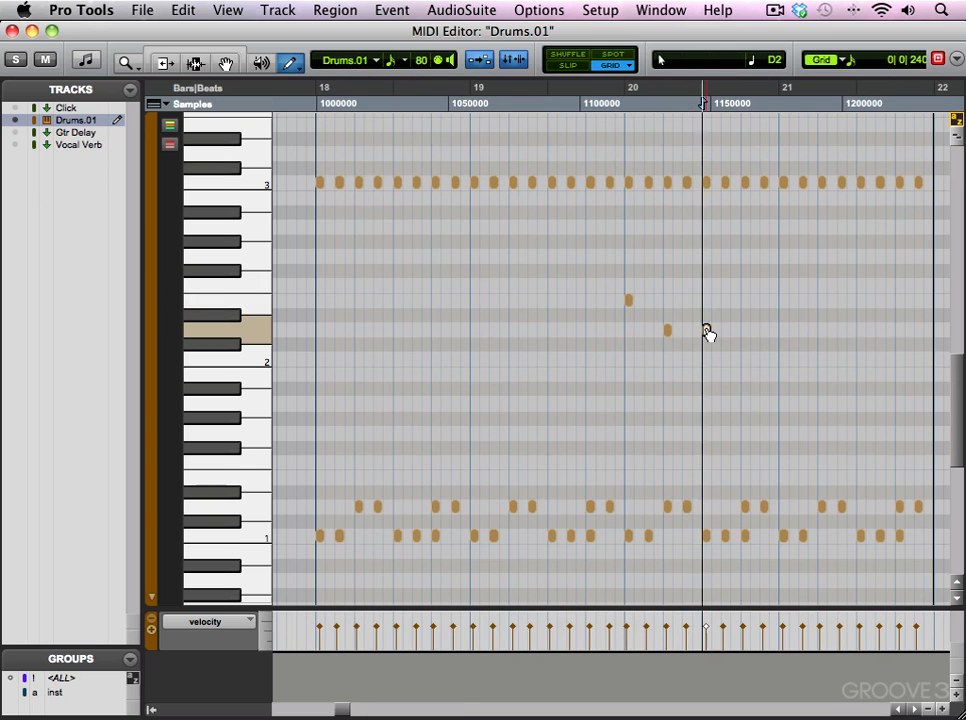
# - In Slip mode, draw a G#2 note late in bar 20 and a D#2 note in the second half of bar 21
pyautogui.click(570, 65)
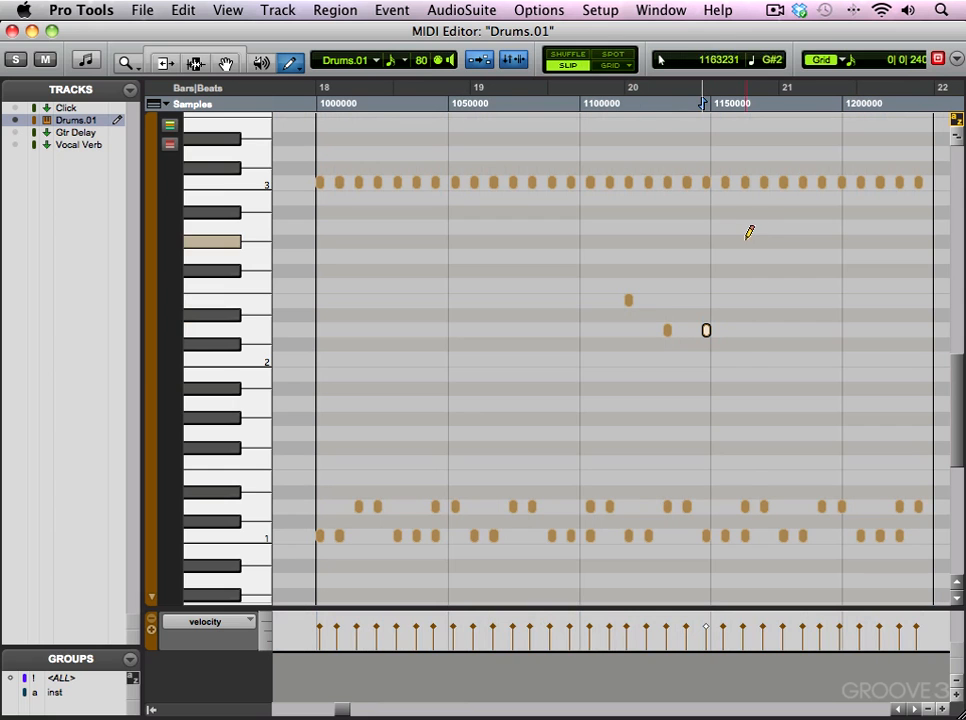
pyautogui.click(749, 241)
pyautogui.click(874, 315)
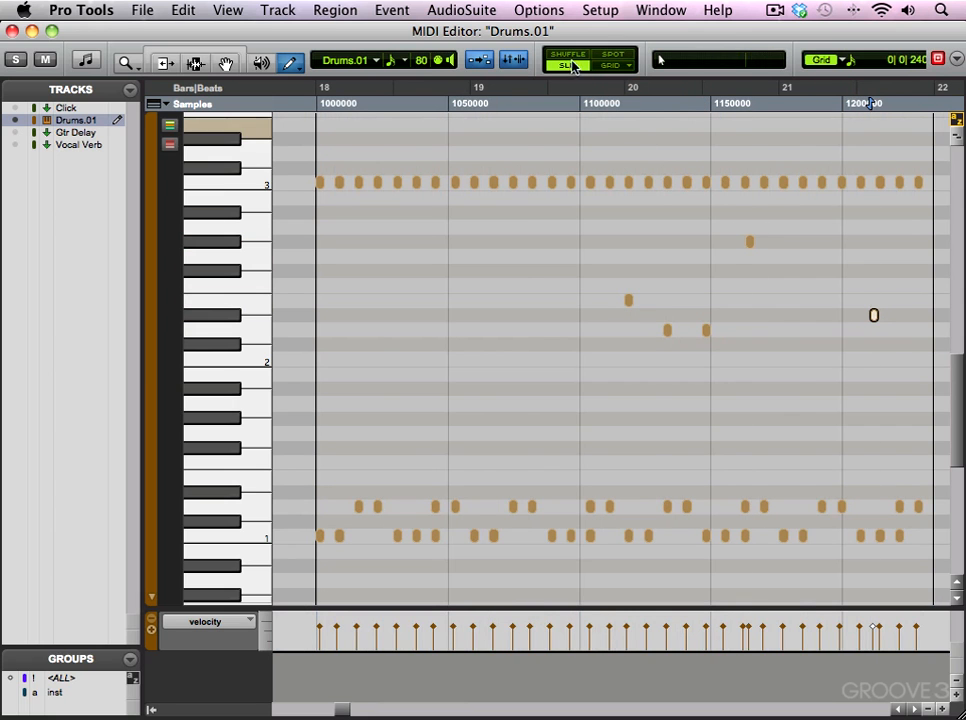
# - Move the E2 and G#2 notes slightly later in Slip mode, and snap the G#2 note to beat 2 of bar 21 in Grid mode
pyautogui.click(620, 65)
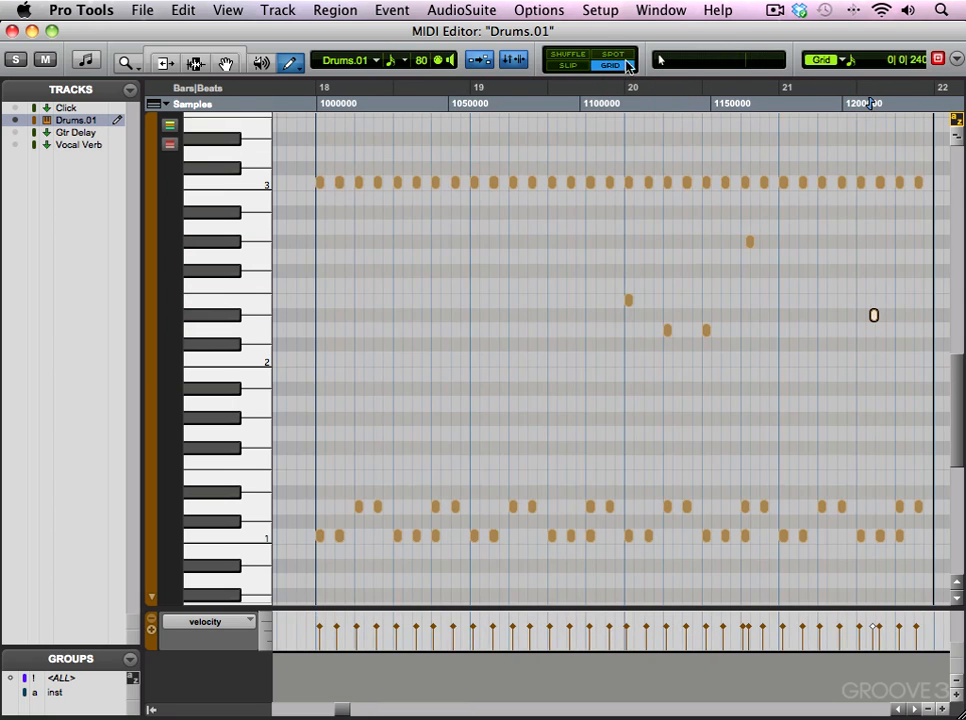
pyautogui.click(575, 65)
pyautogui.click(629, 301)
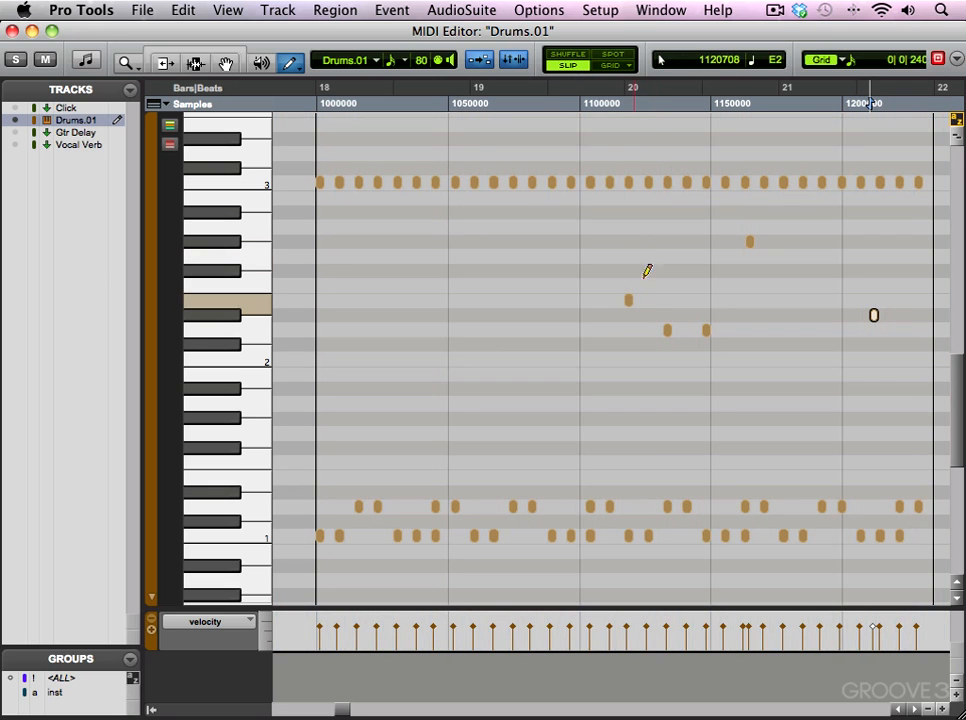
pyautogui.moveTo(632, 308); pyautogui.dragTo(653, 308)
pyautogui.moveTo(753, 250); pyautogui.dragTo(773, 241)
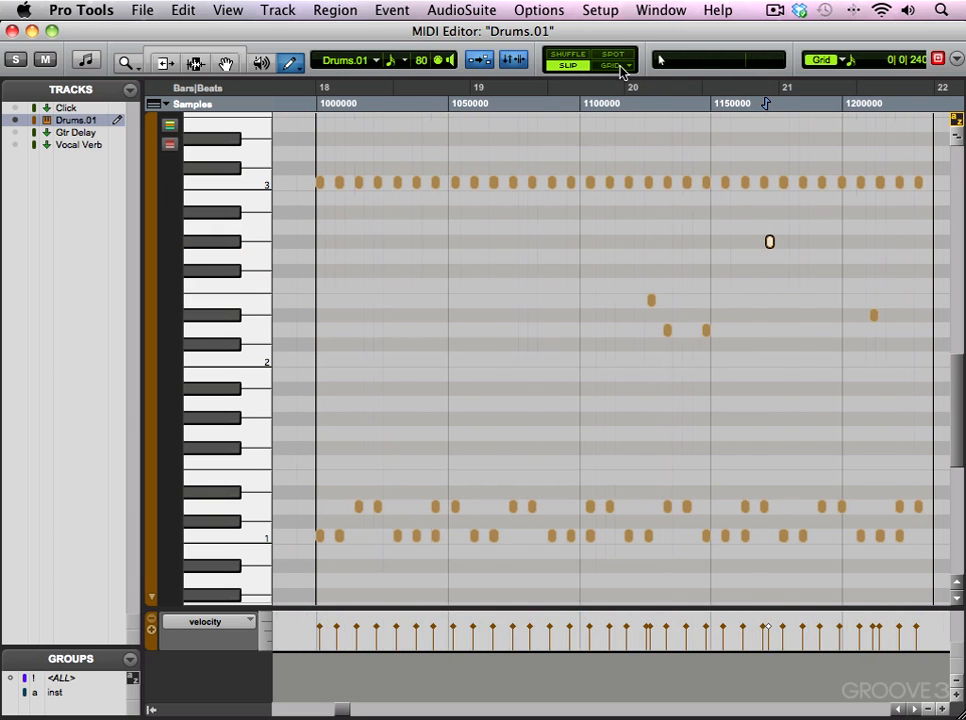
pyautogui.click(610, 65)
pyautogui.moveTo(770, 242); pyautogui.dragTo(821, 240)
# - Switch the grid lines off and back on, and choose 1/16 note as the grid value
pyautogui.click(826, 61)
pyautogui.click(822, 60)
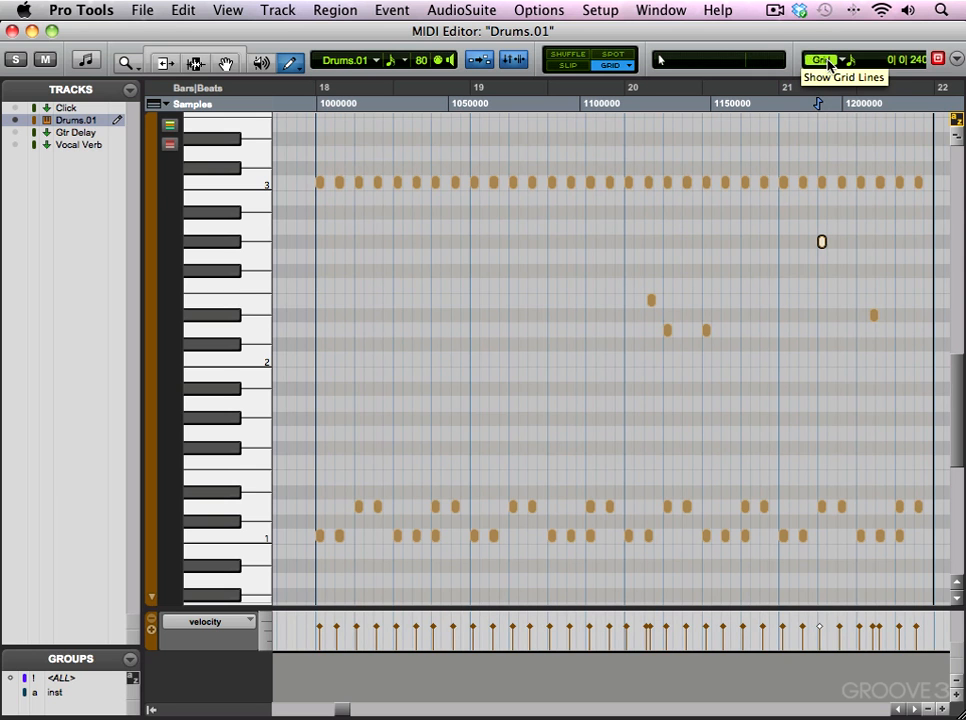
pyautogui.click(845, 61)
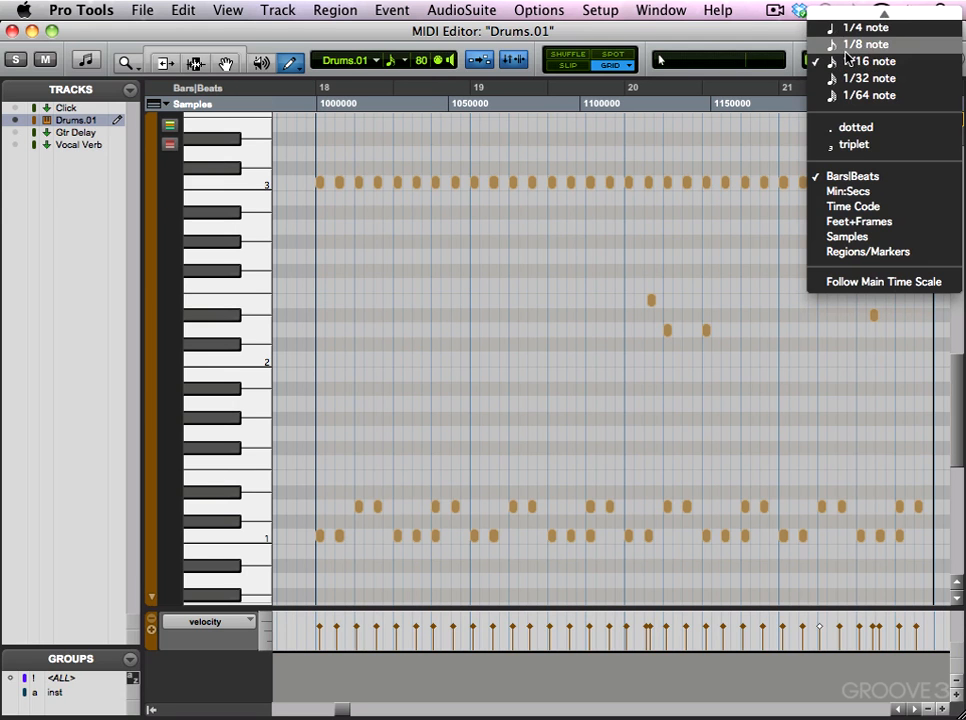
pyautogui.click(848, 65)
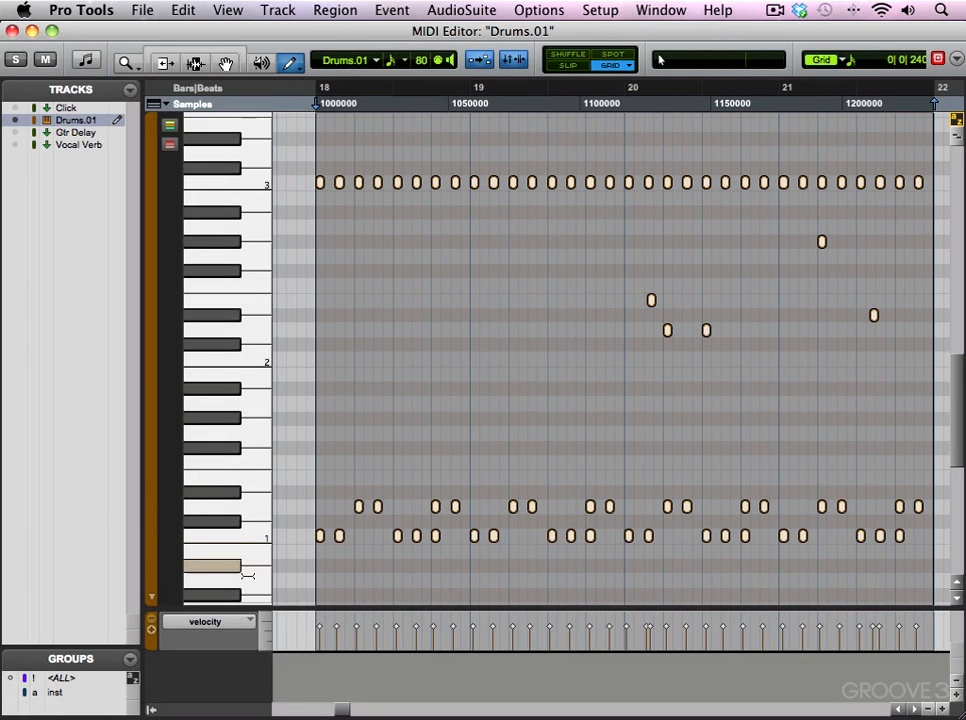
# - Select all C1 notes and all D1 notes in turn using the piano keys, and draw an A2 note on beat 2 of bar 18
pyautogui.click(254, 536)
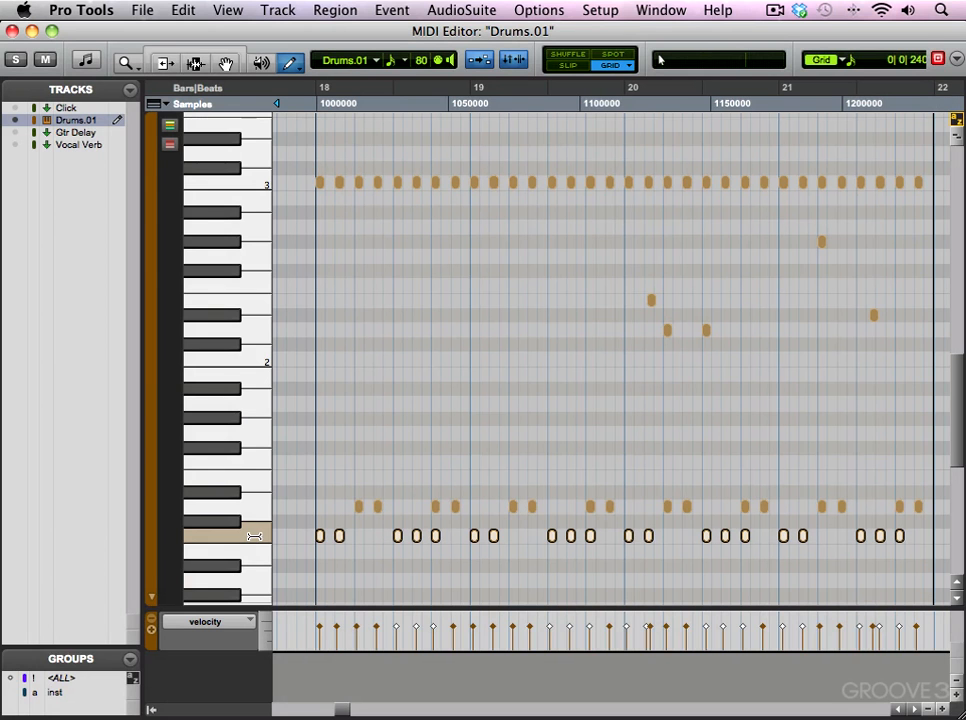
pyautogui.click(257, 508)
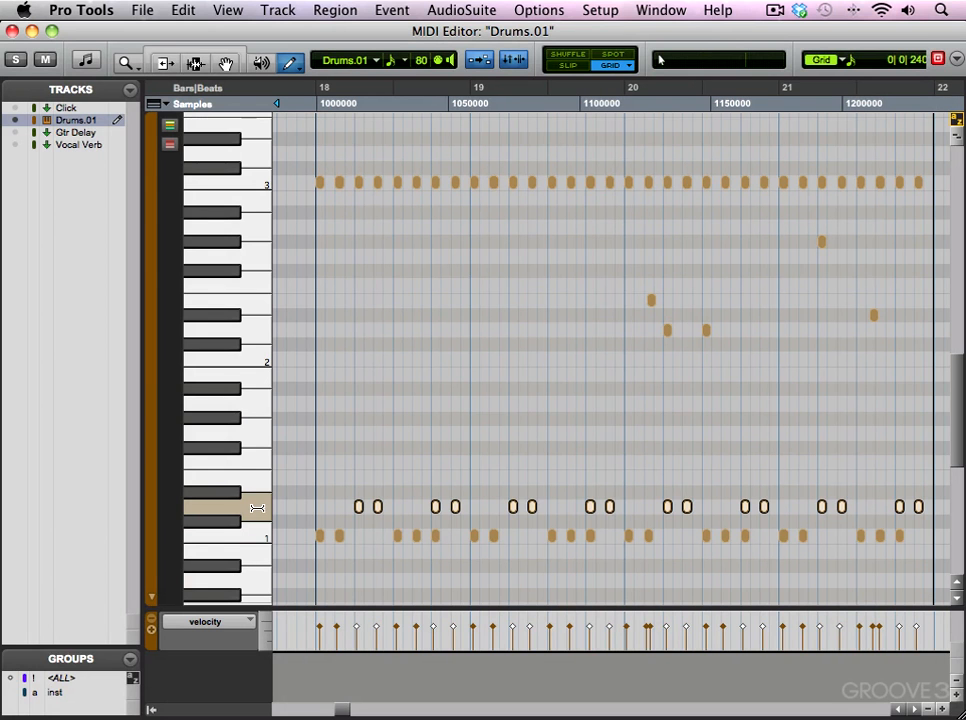
pyautogui.click(258, 483)
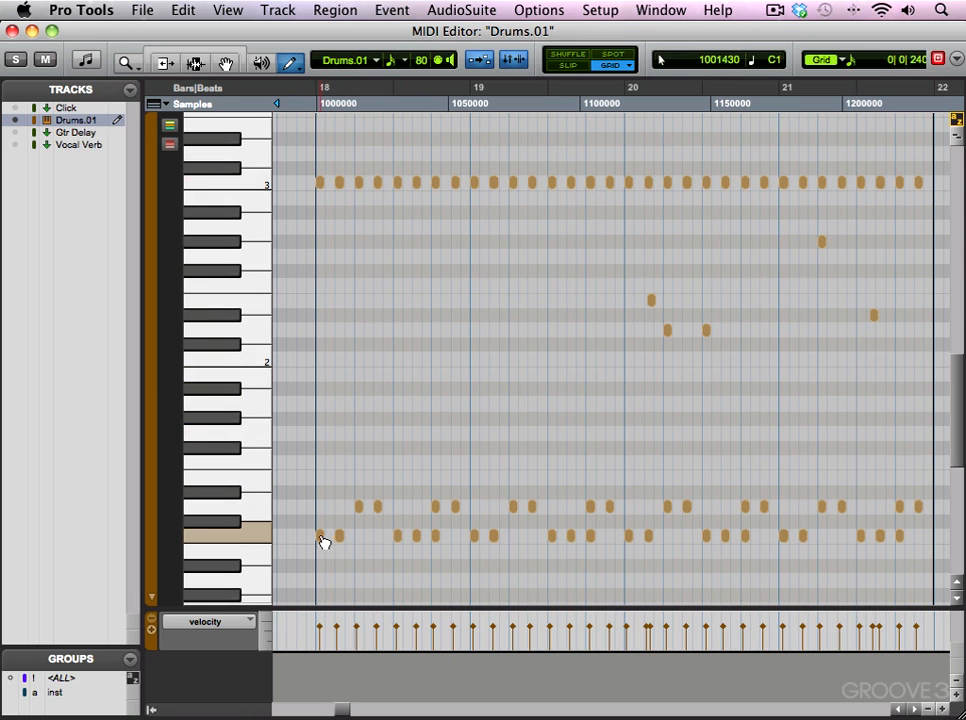
pyautogui.moveTo(359, 418); pyautogui.dragTo(361, 228)
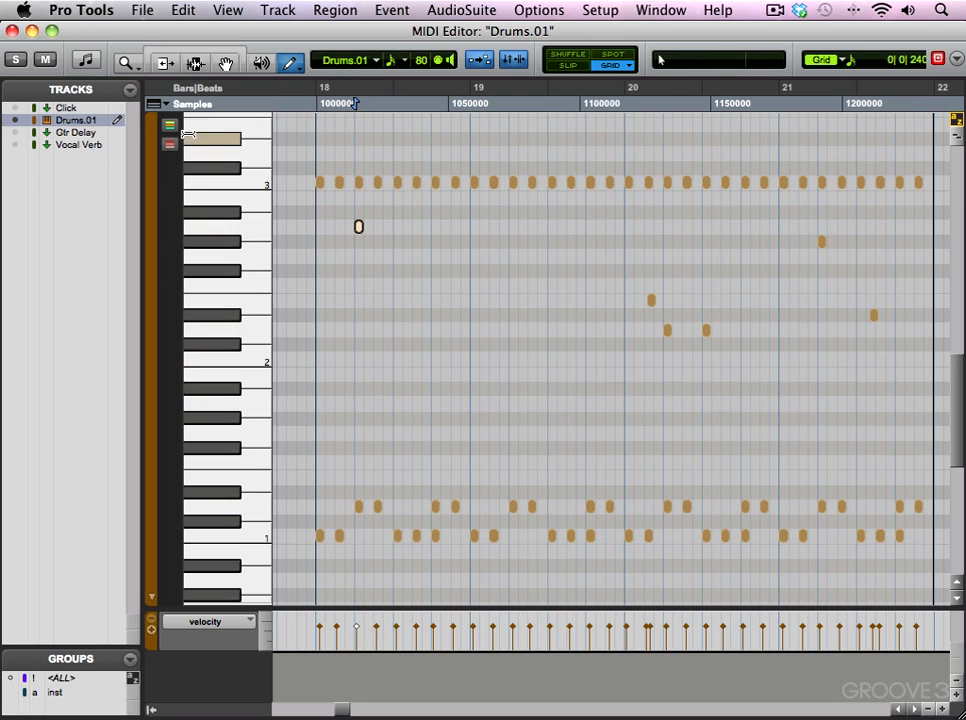
# - Try colour-coding the MIDI notes by track and by velocity, and switch back to the default note colours
pyautogui.click(170, 126)
pyautogui.click(170, 146)
pyautogui.click(170, 146)
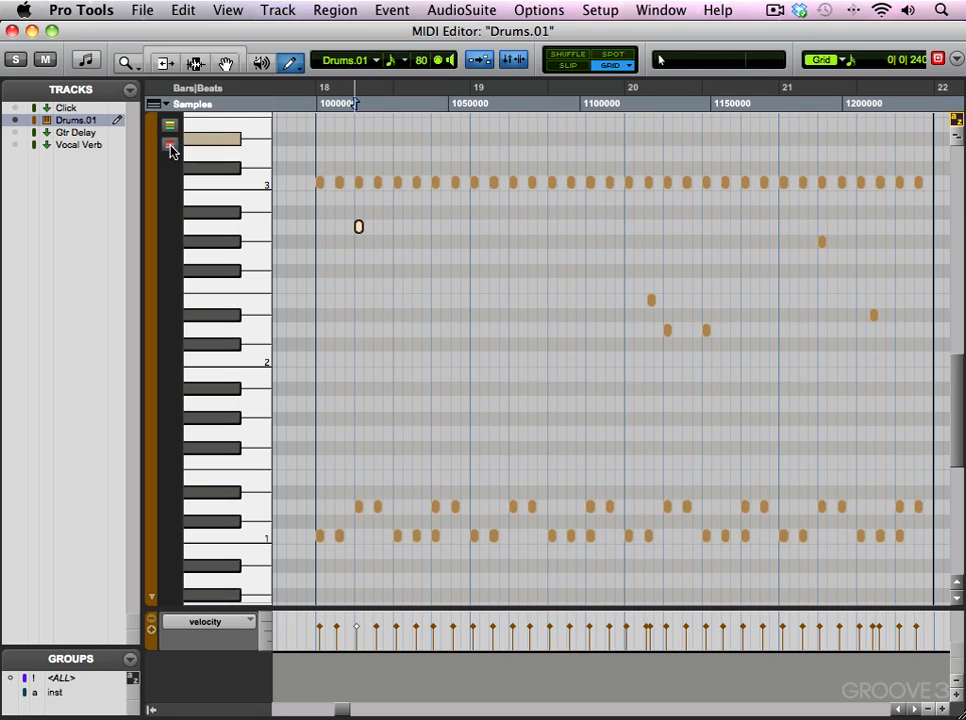